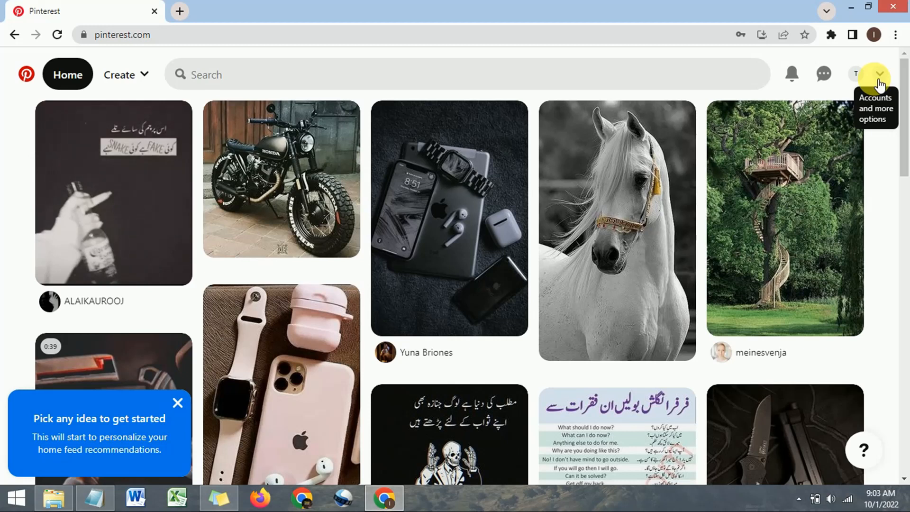
Go to the account's own Pinterest profile and open it for editing
click(879, 76)
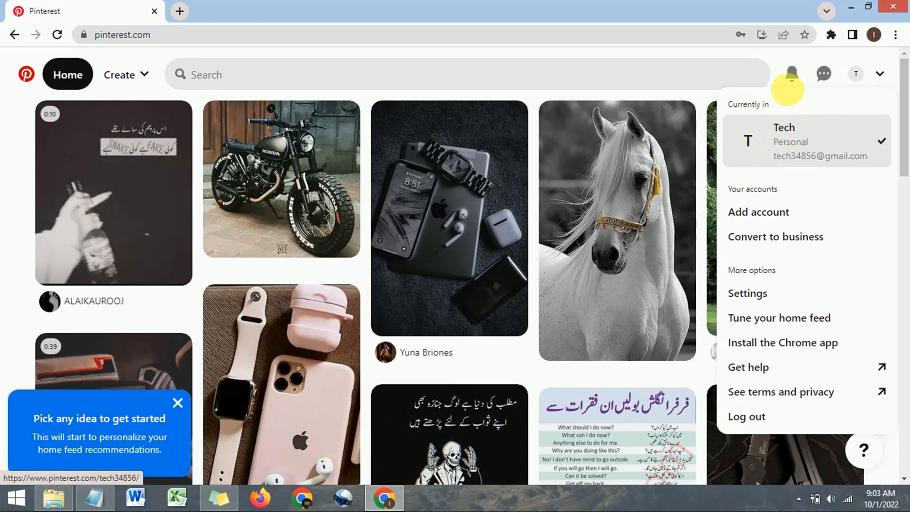
click(877, 60)
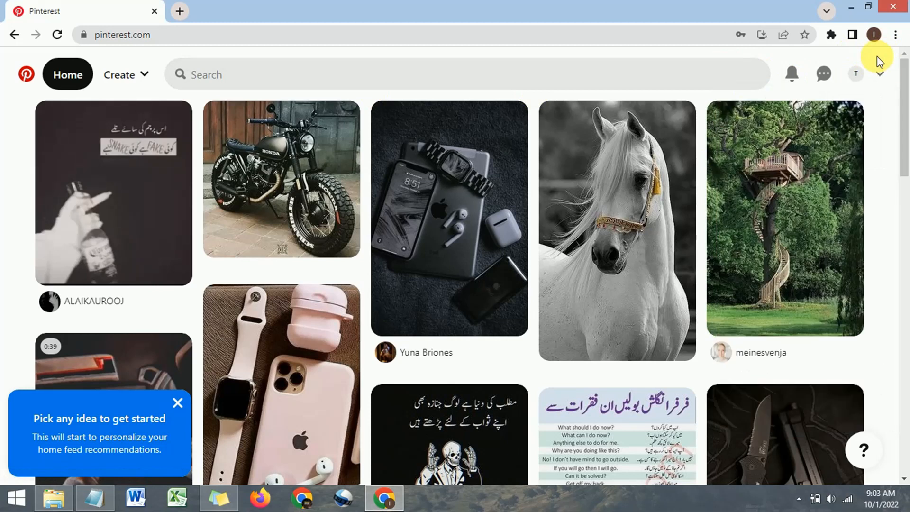
click(856, 85)
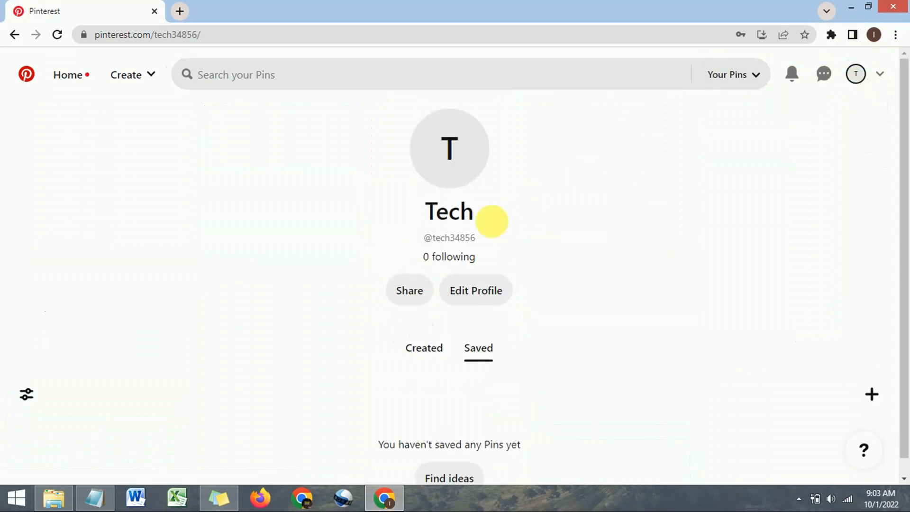
scroll(478, 244, down, 1)
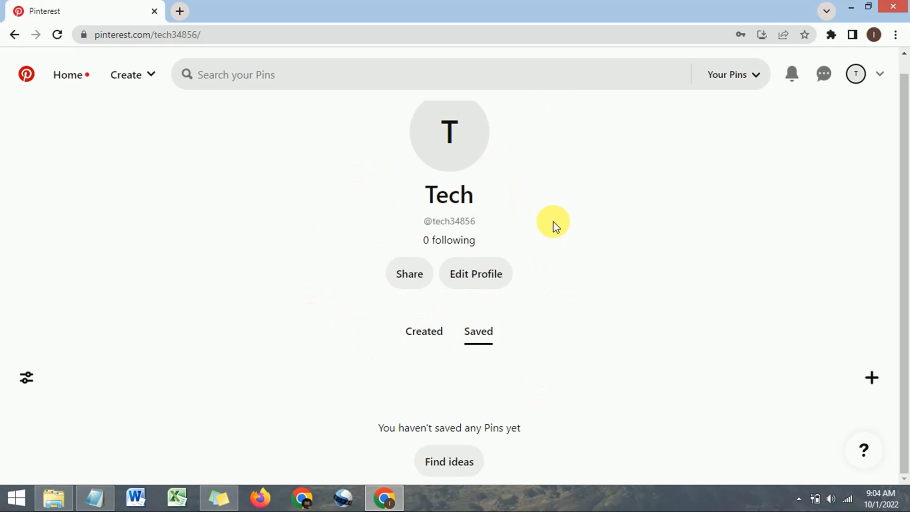
click(481, 283)
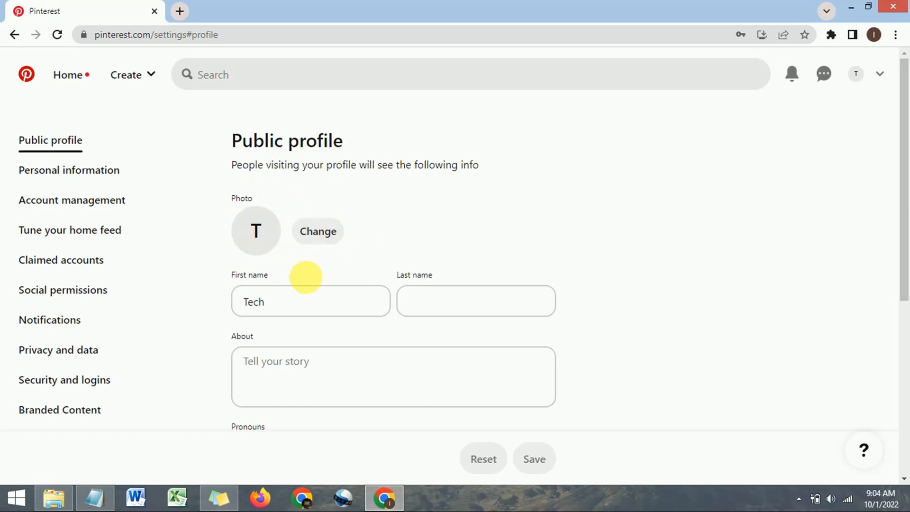
Change the profile photo to the image webinar-gc90622680_1920 from the Downloads folder
click(324, 239)
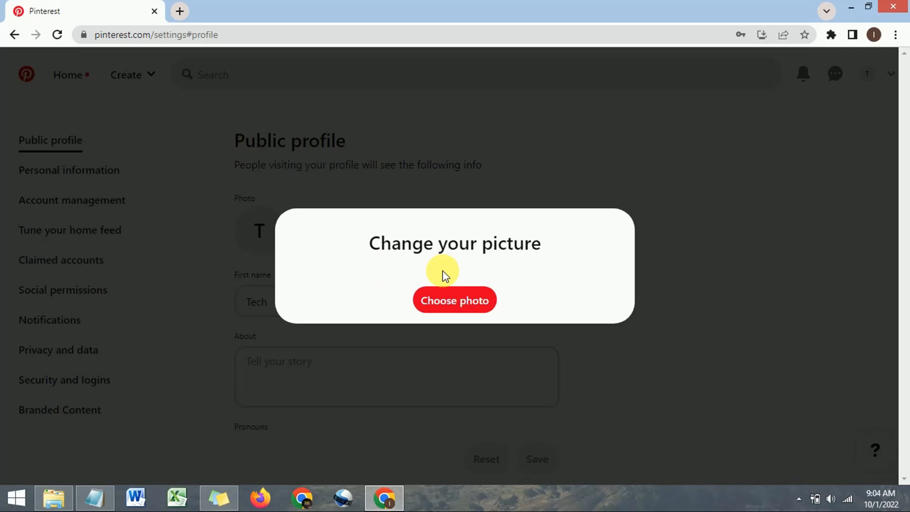
click(450, 306)
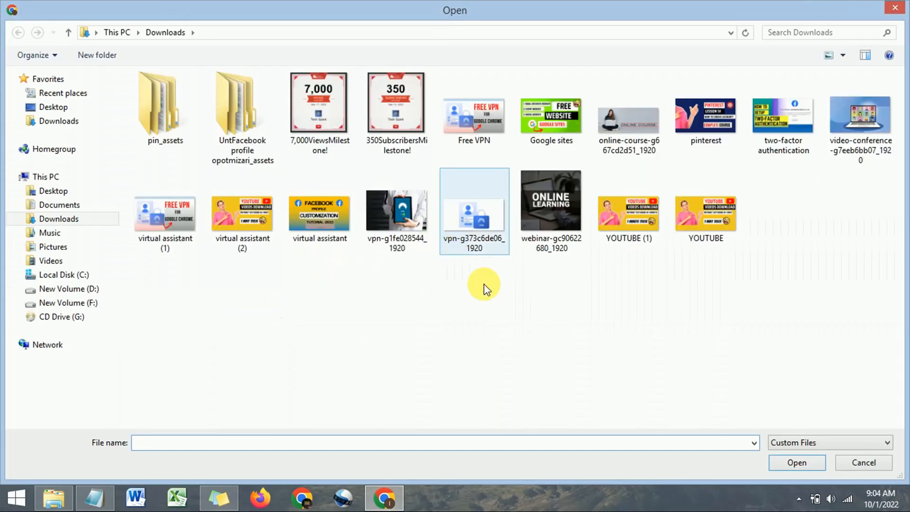
click(551, 218)
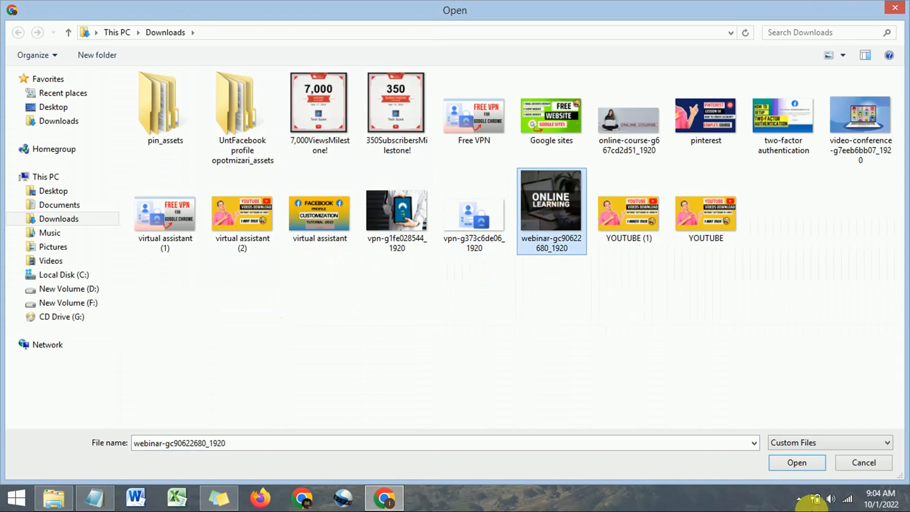
click(788, 462)
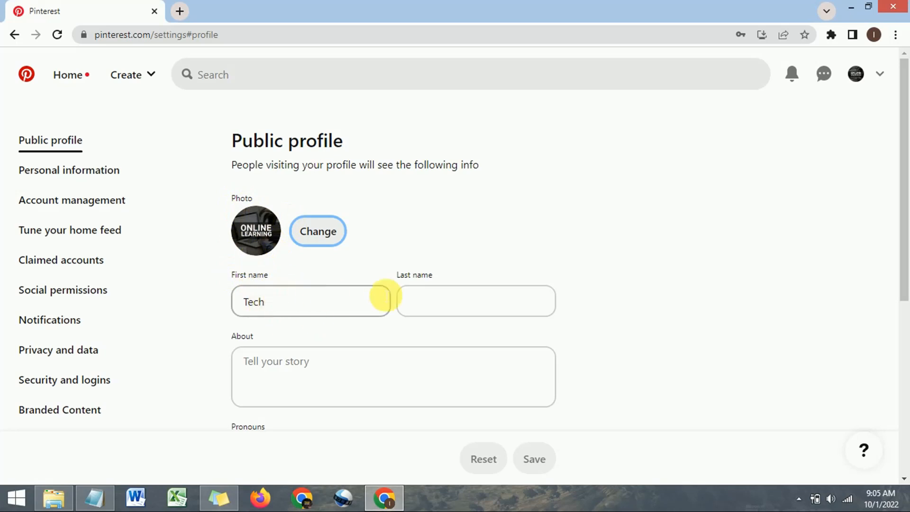
Replace the first name in the public profile with "Online Learning"
scroll(297, 377, down, 3)
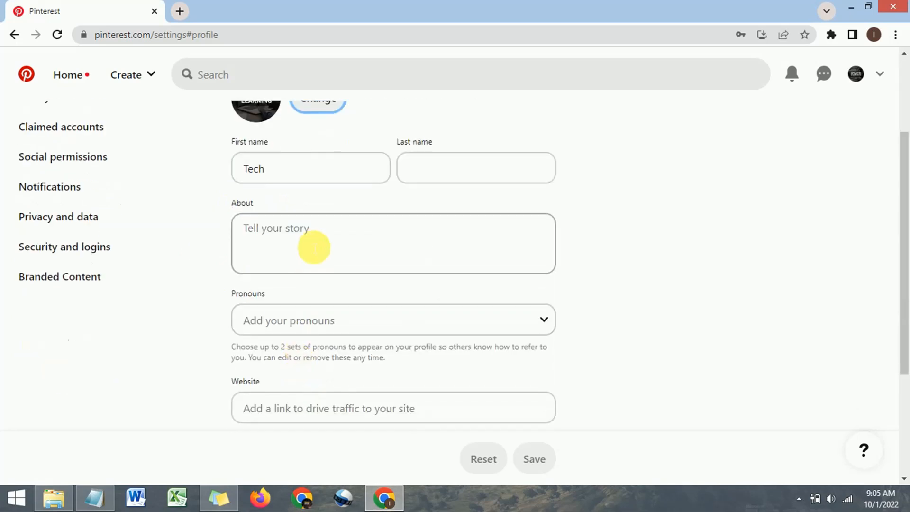
scroll(333, 245, up, 1)
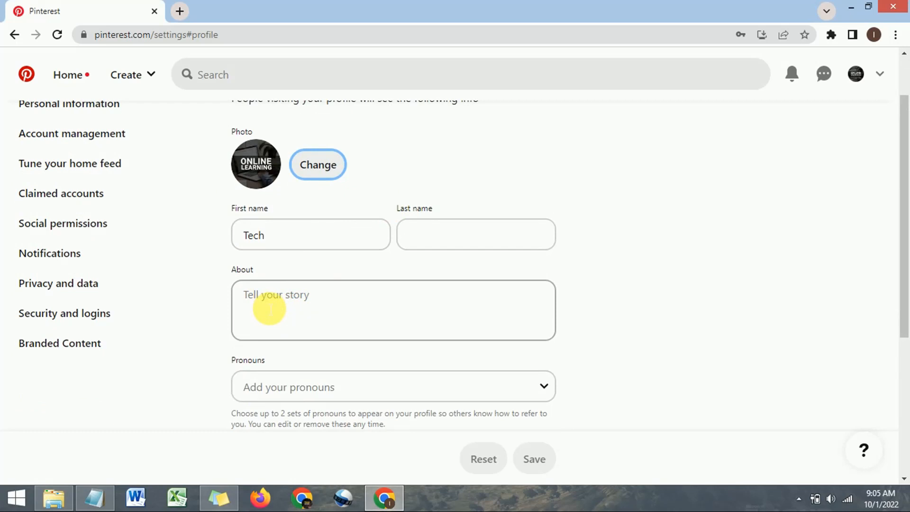
scroll(282, 305, up, 2)
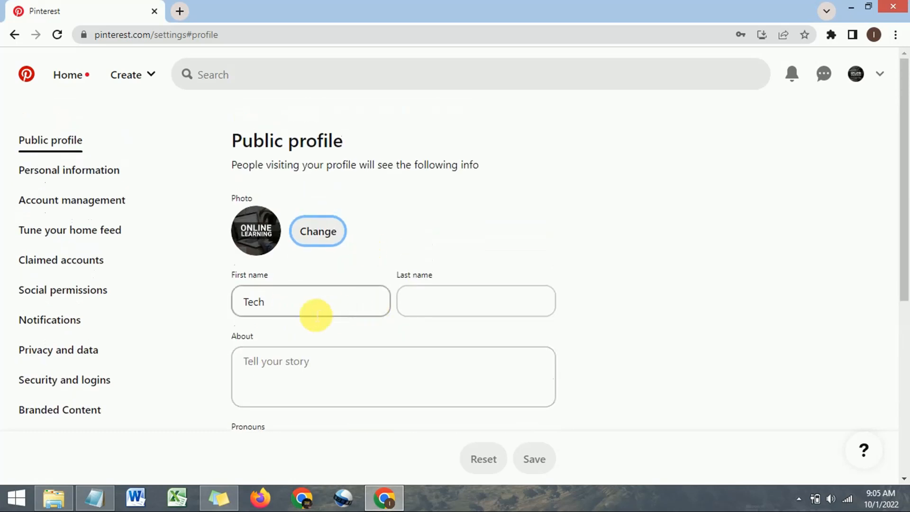
click(275, 303)
double_click(275, 303)
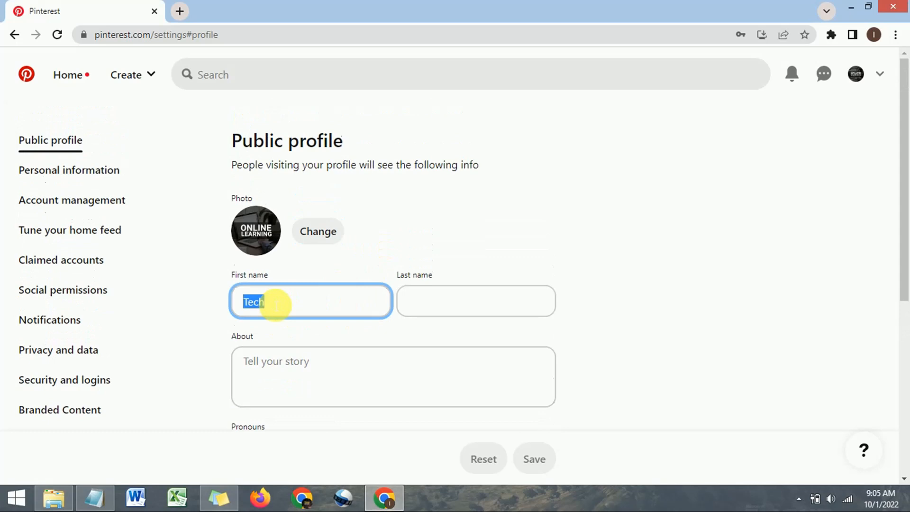
key(BackSpace)
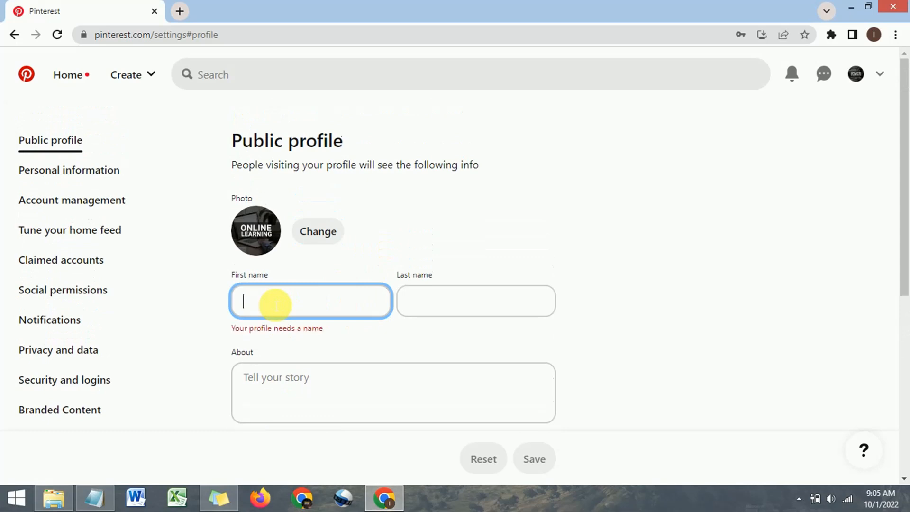
text(O)
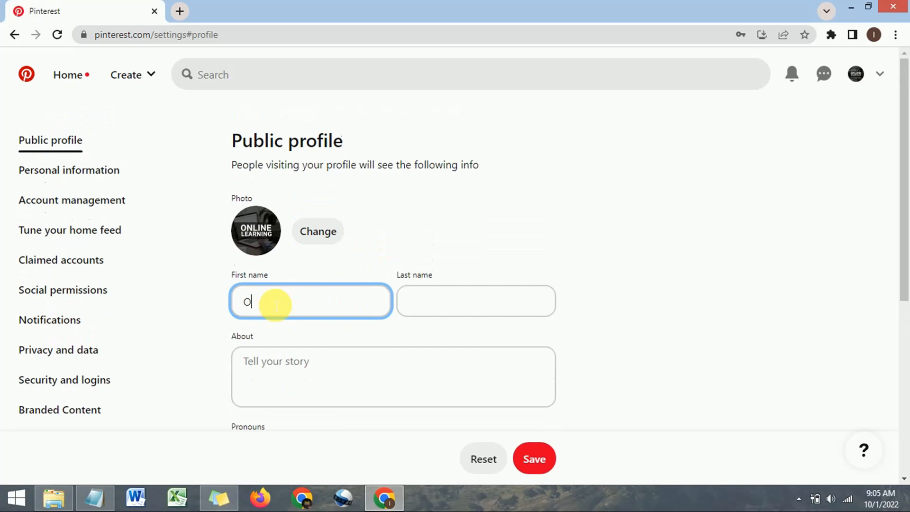
text(nlin)
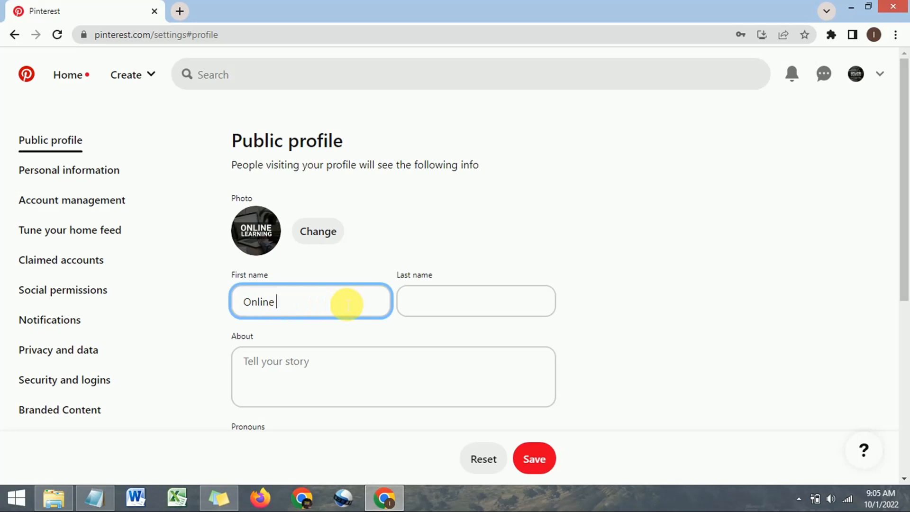
text(earning)
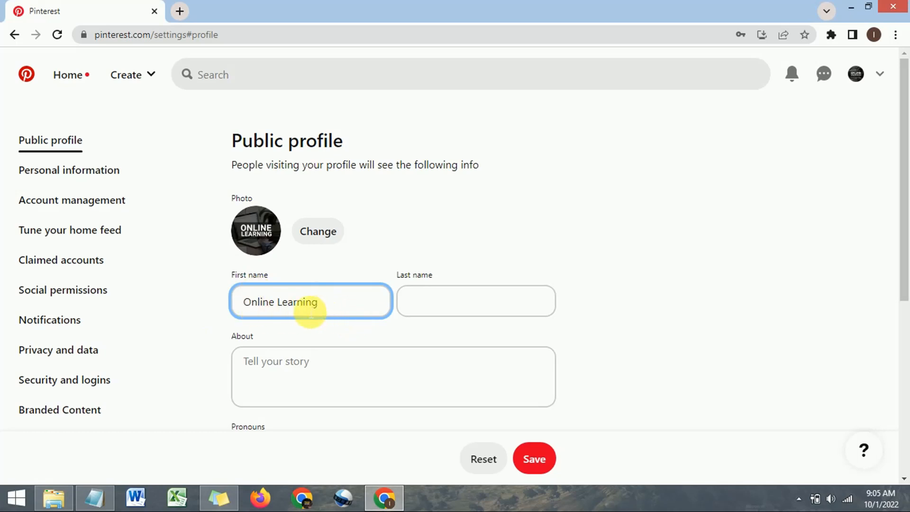
drag(243, 302, 325, 303)
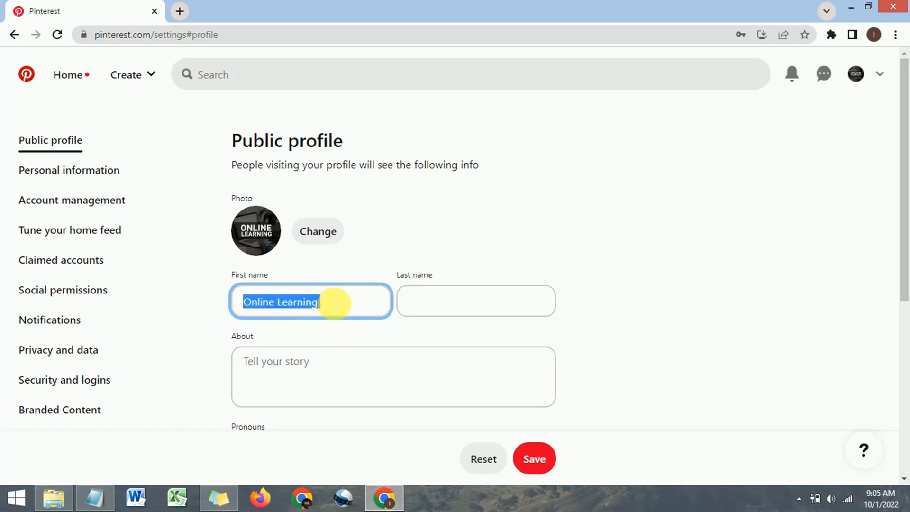
click(458, 308)
click(547, 235)
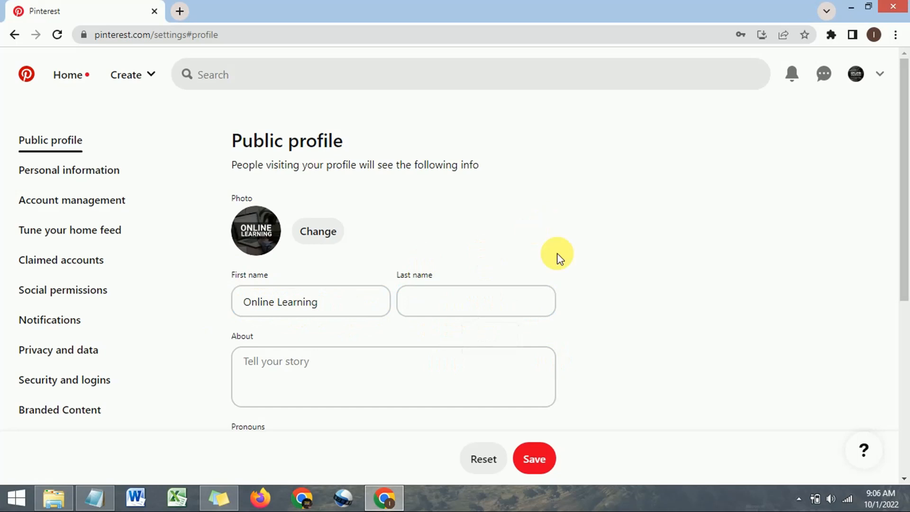
Switch to the desktop and open the About Me document in Word
click(907, 503)
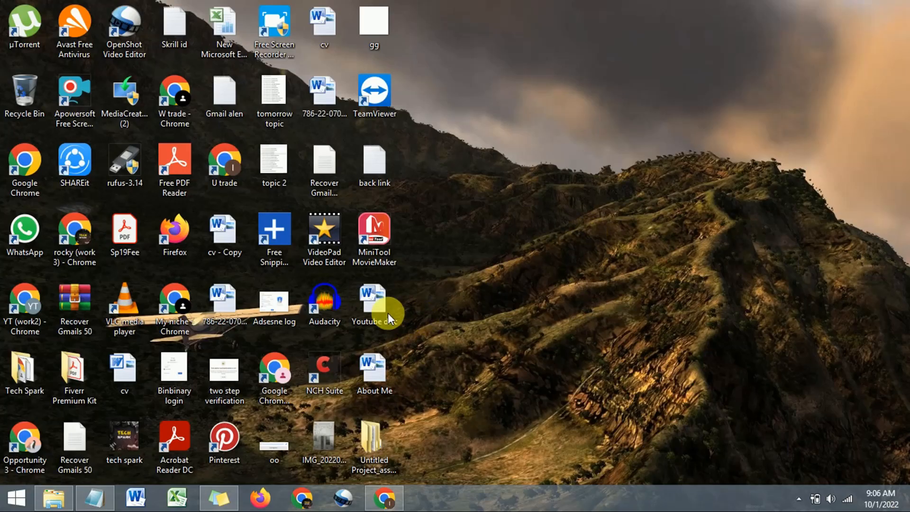
double_click(371, 378)
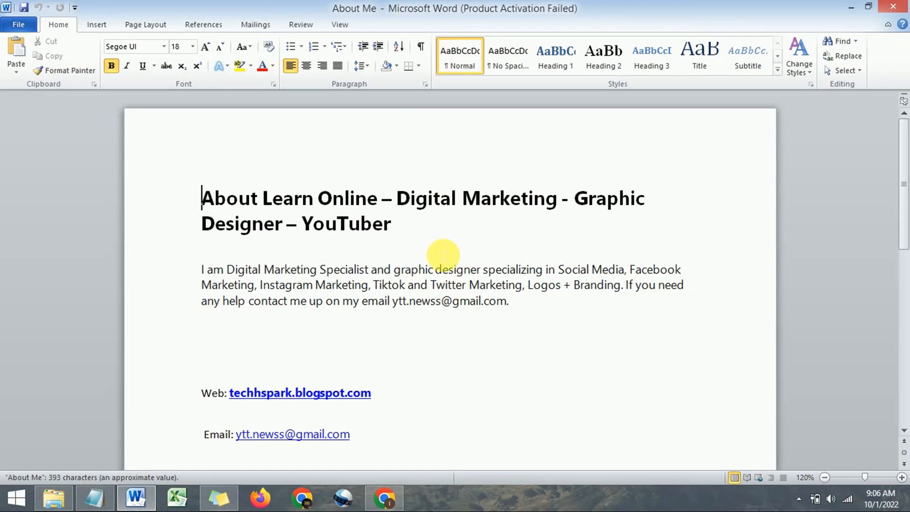
click(438, 244)
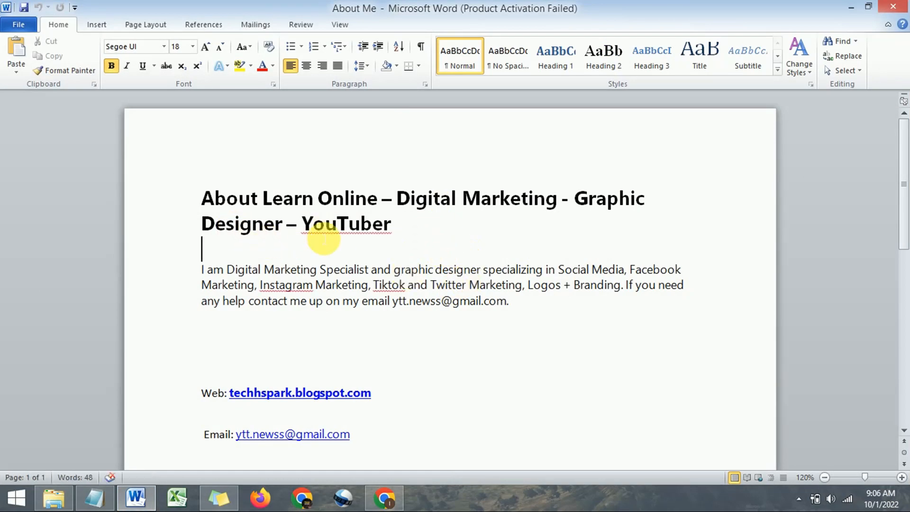
click(587, 379)
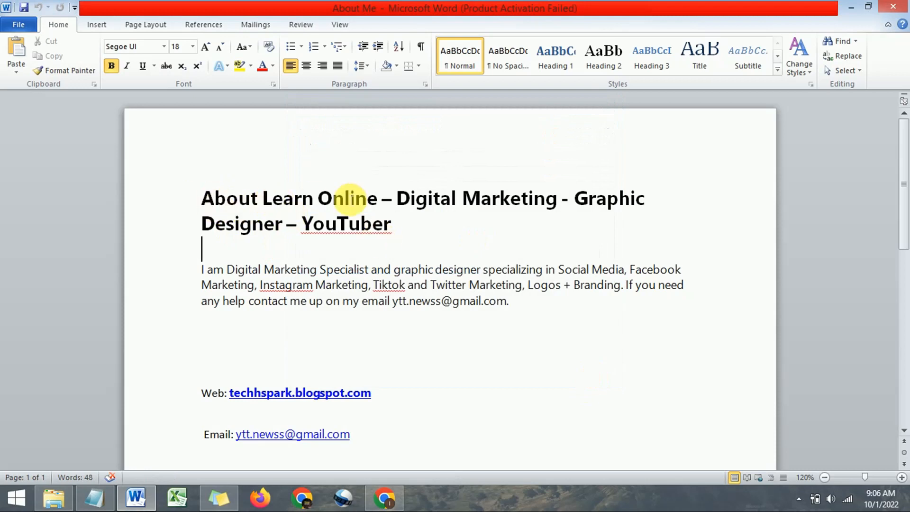
Delete the word "About" from the start of the document's heading
drag(203, 199, 254, 199)
key(BackSpace)
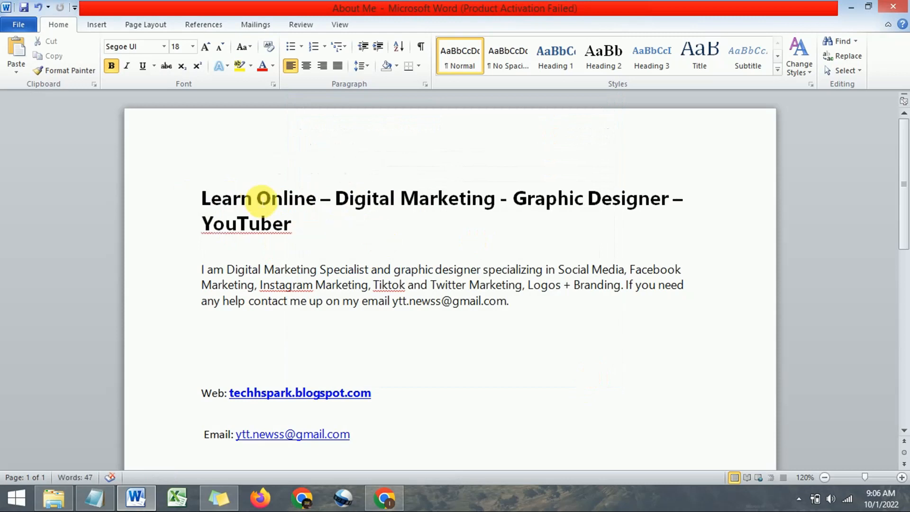
click(253, 200)
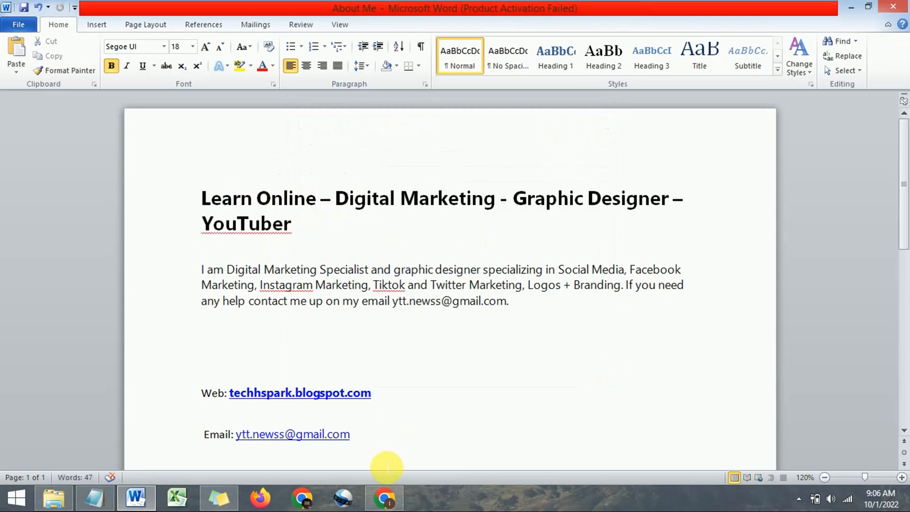
drag(204, 198, 298, 198)
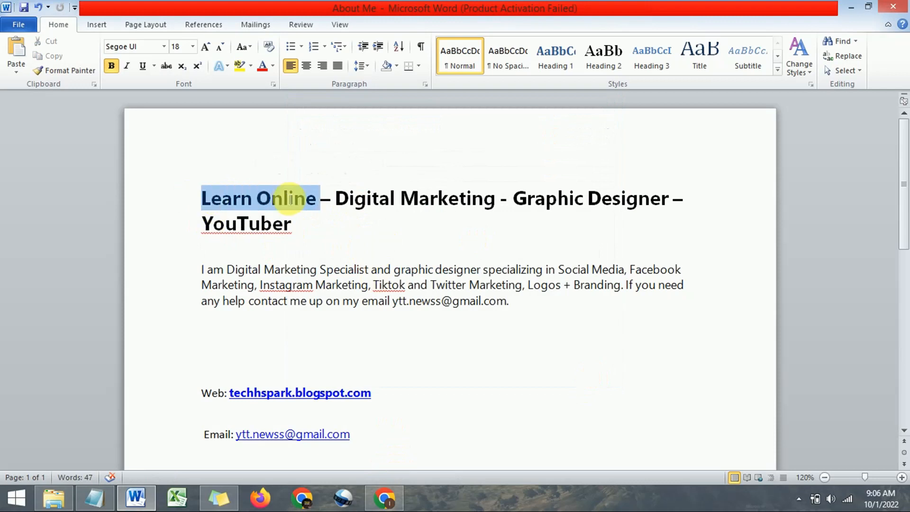
click(308, 243)
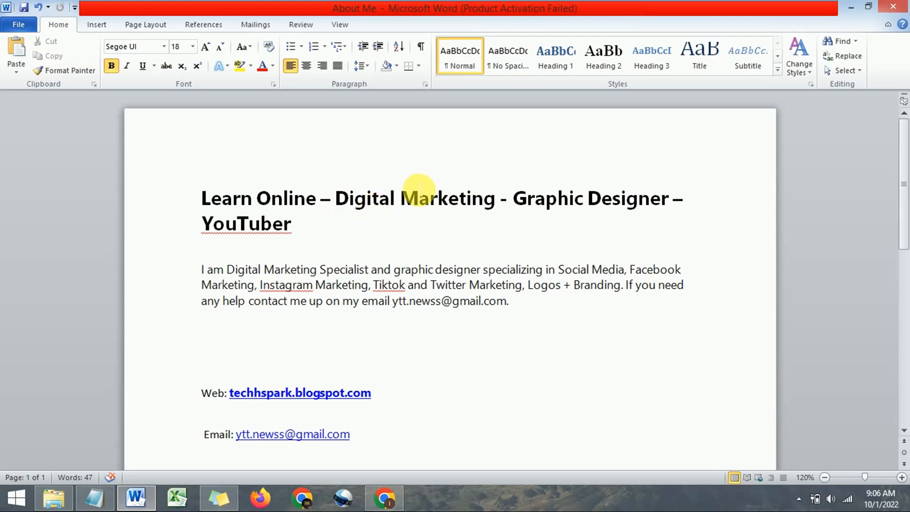
Copy "Digital Marketing" from the Word heading and paste it as the last name in the Pinterest profile
drag(335, 198, 488, 197)
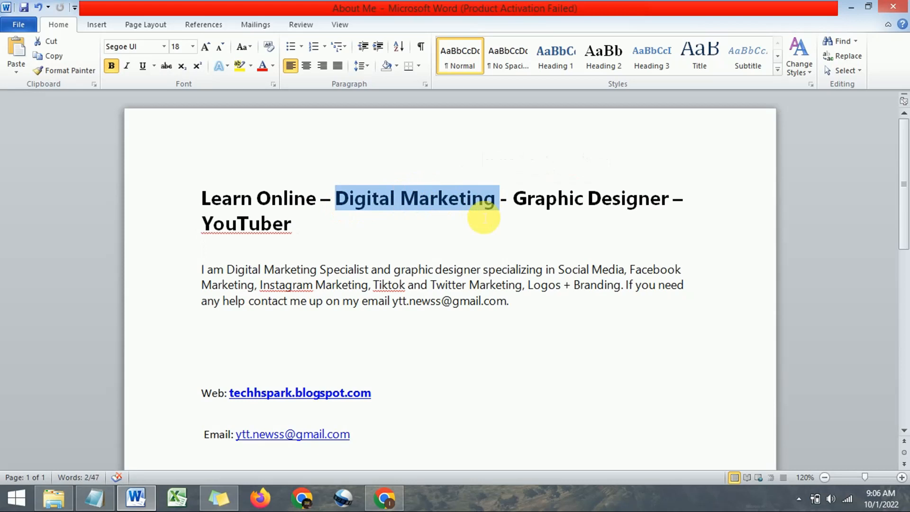
right_click(432, 195)
click(455, 218)
click(384, 497)
click(411, 301)
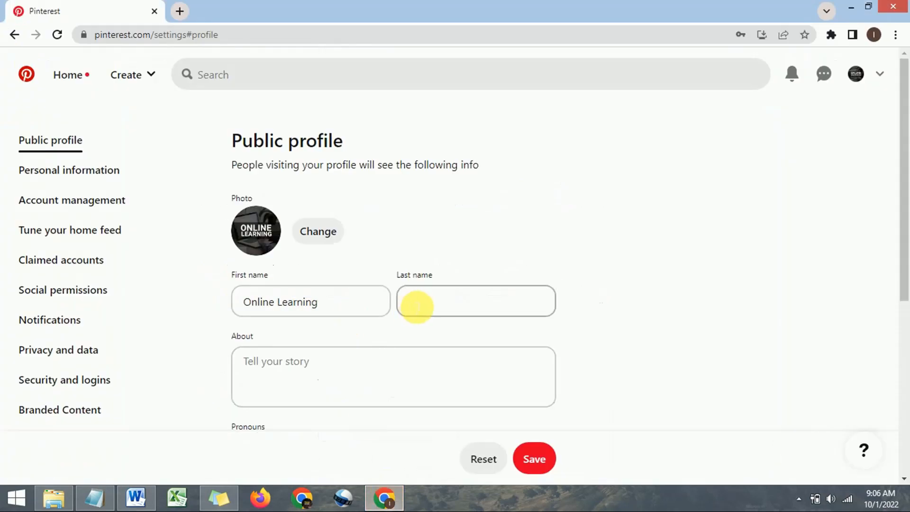
right_click(412, 301)
click(450, 197)
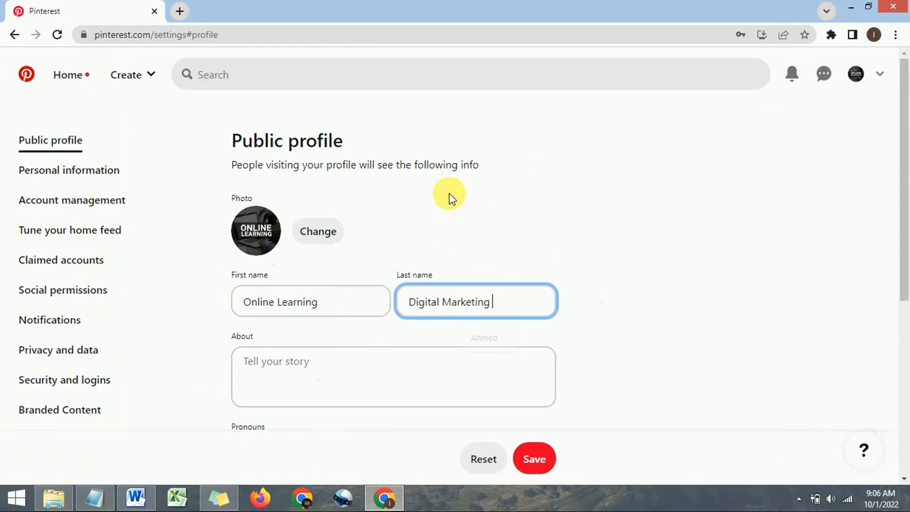
Copy "YouTuber" from the Word heading and extend the Pinterest last name to "Digital Marketing - YouTuber"
click(386, 497)
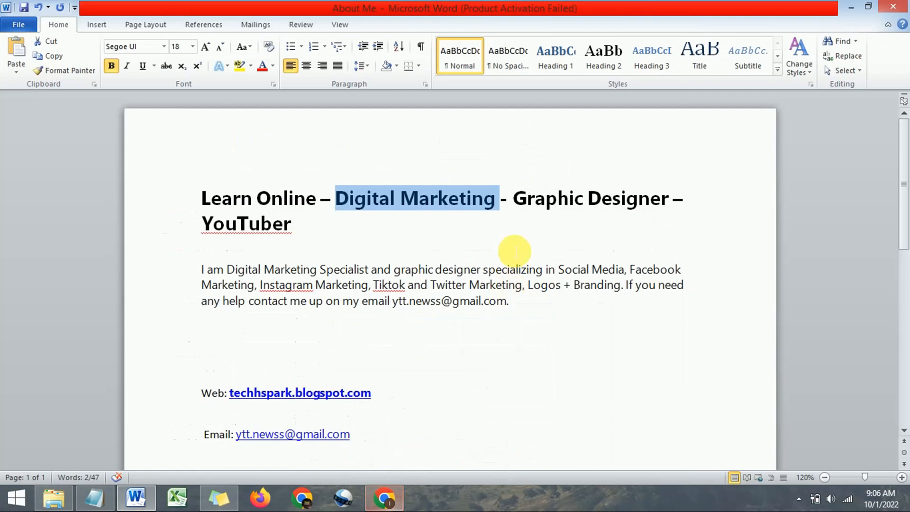
click(524, 219)
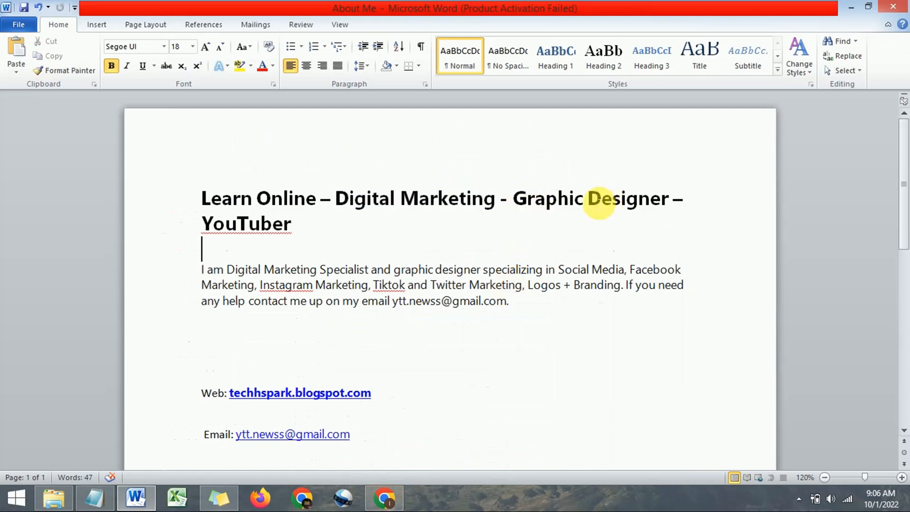
drag(301, 224, 193, 226)
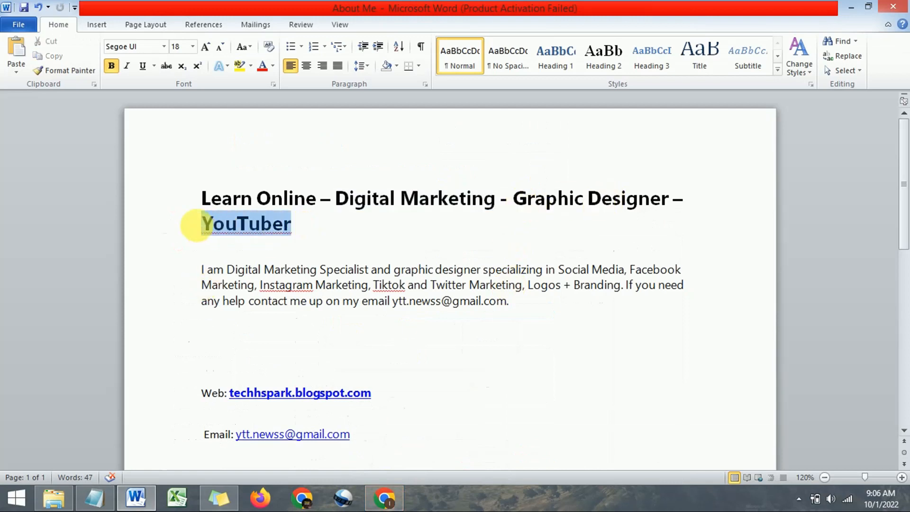
right_click(291, 235)
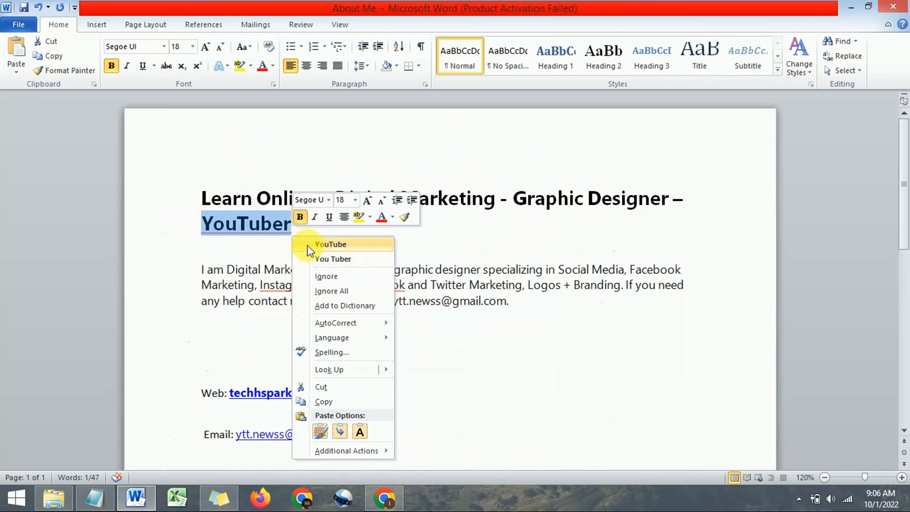
click(322, 401)
click(377, 500)
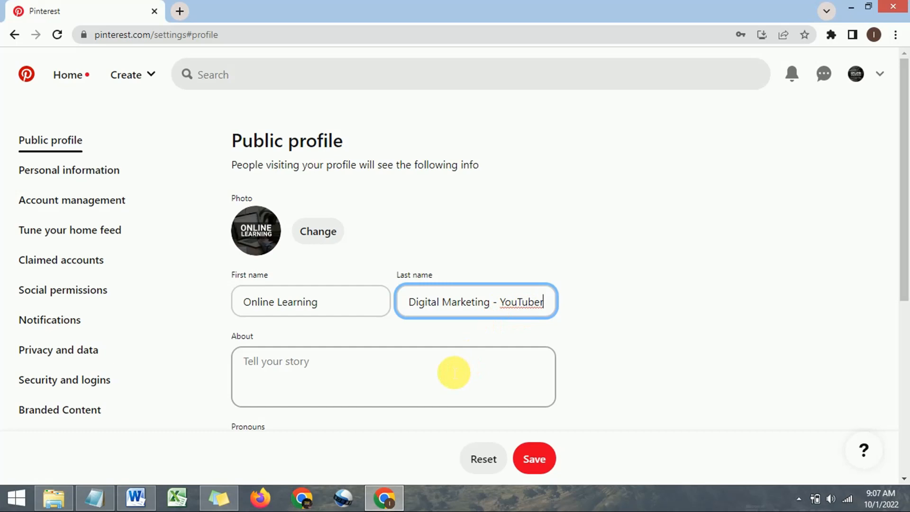
Switch to the About Me document in Word and examine the self-description paragraph for the profile's About field
click(385, 374)
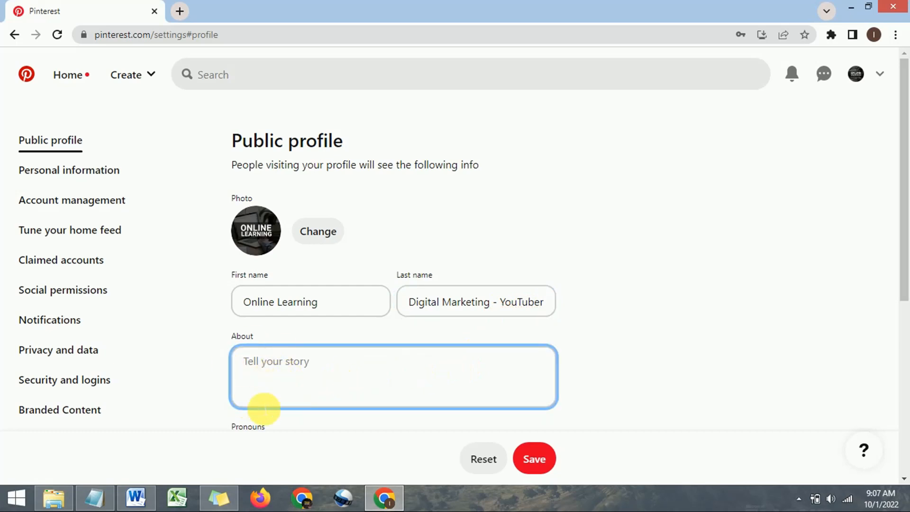
click(135, 496)
click(519, 315)
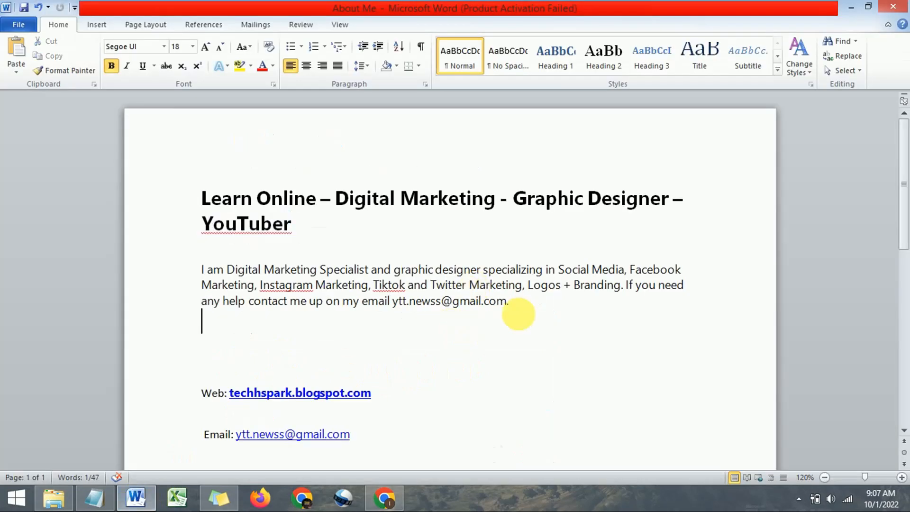
drag(519, 314, 203, 271)
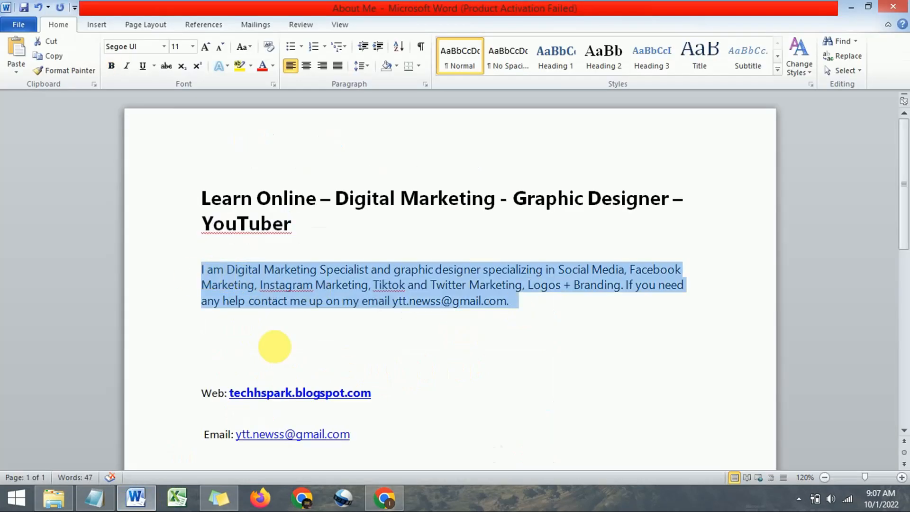
click(282, 342)
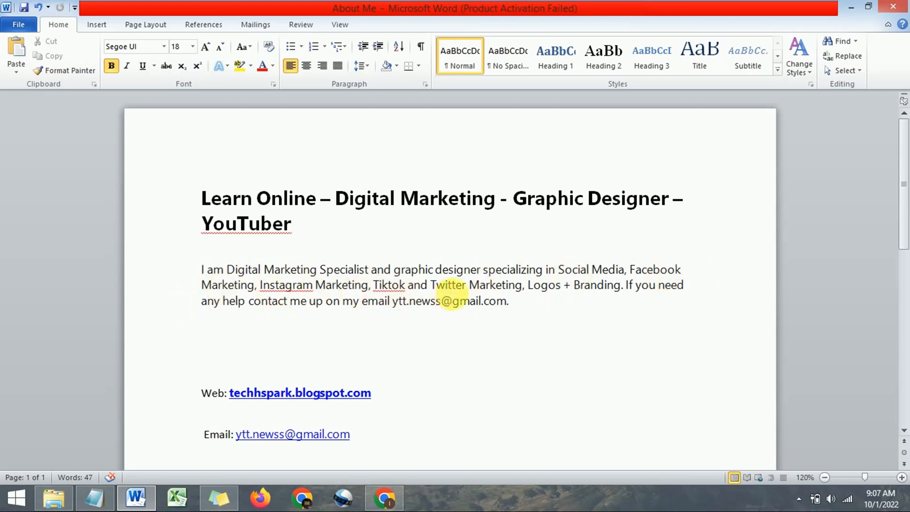
click(539, 299)
double_click(535, 295)
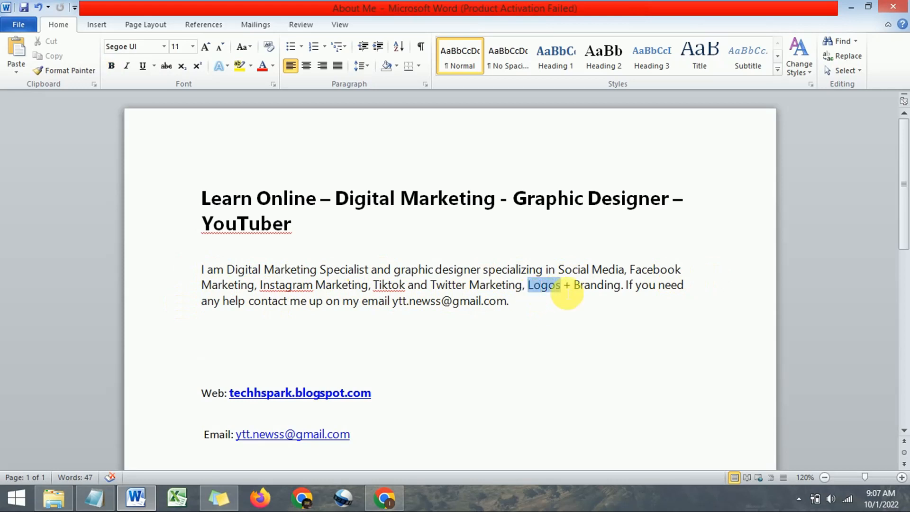
click(568, 312)
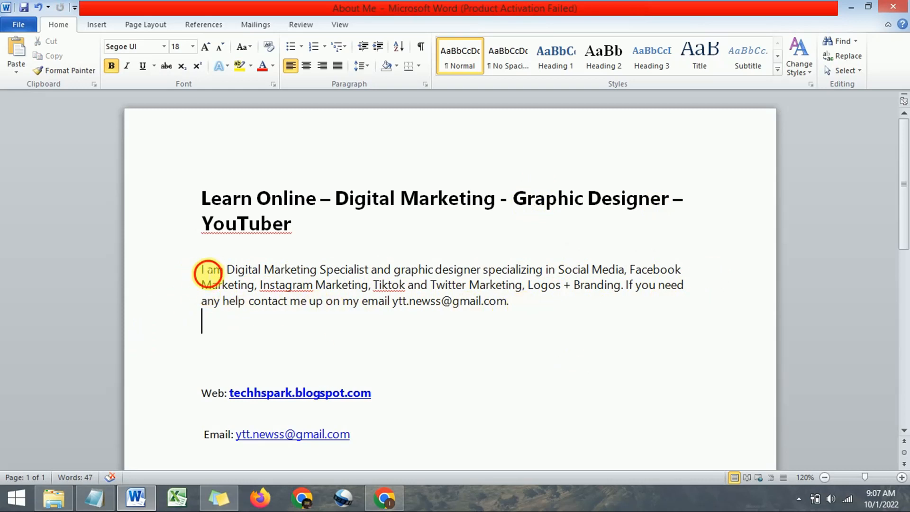
Try to copy the self-description paragraph from Word into the About field of the Pinterest profile
drag(208, 269, 518, 297)
right_click(463, 281)
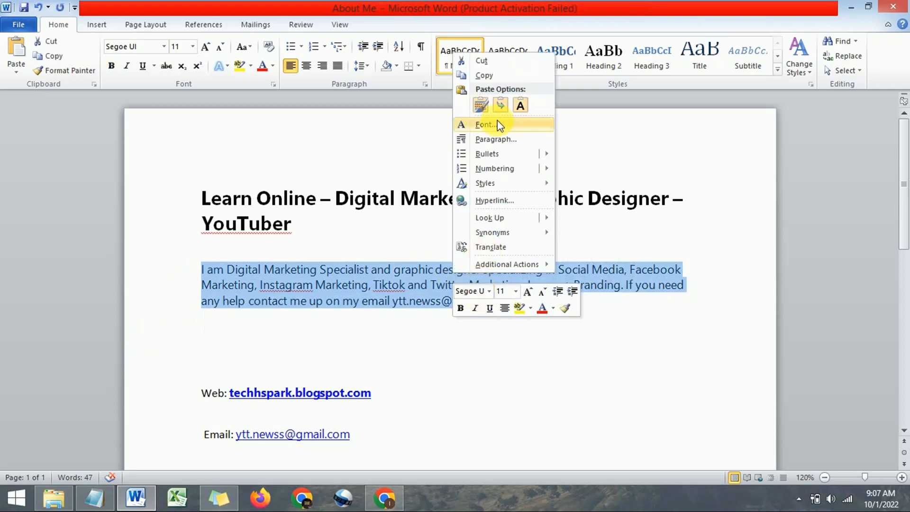
click(481, 76)
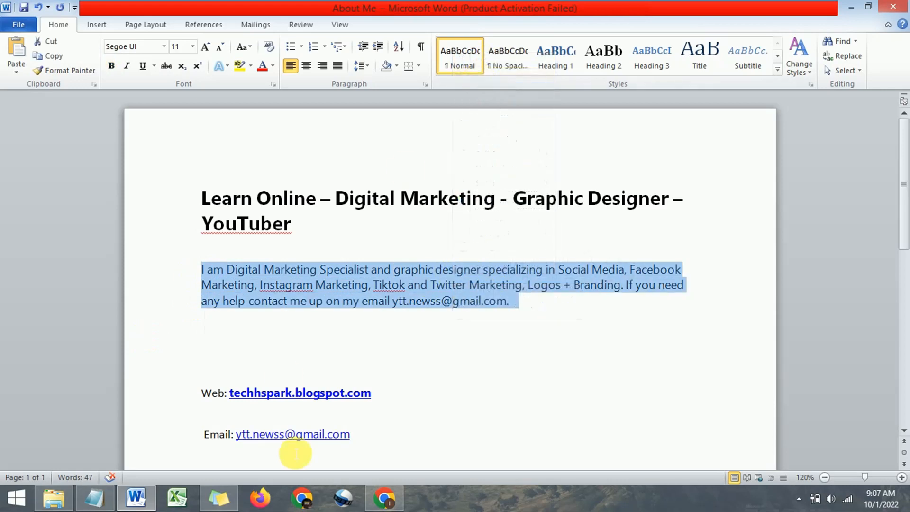
click(384, 497)
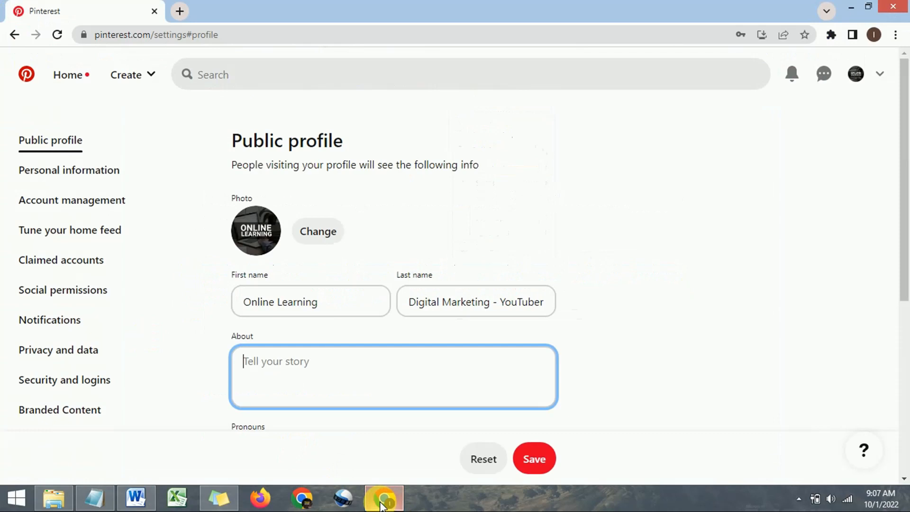
right_click(311, 363)
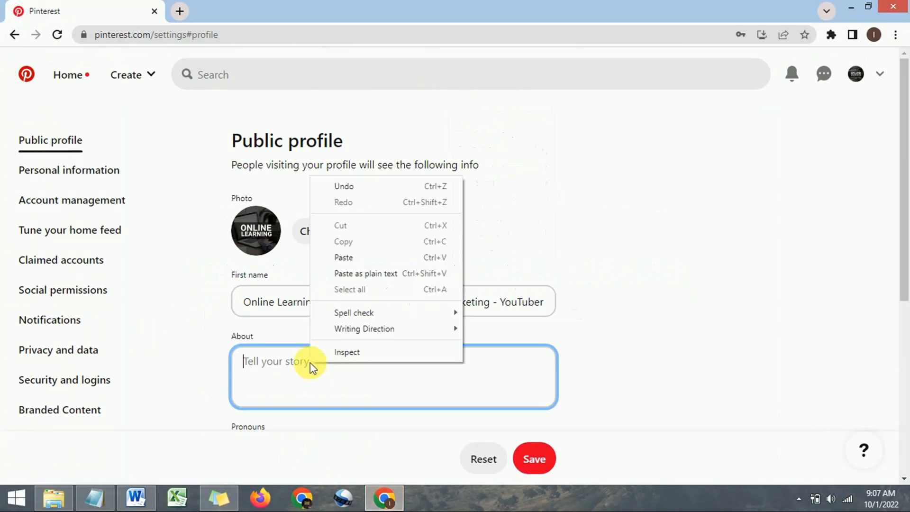
click(333, 262)
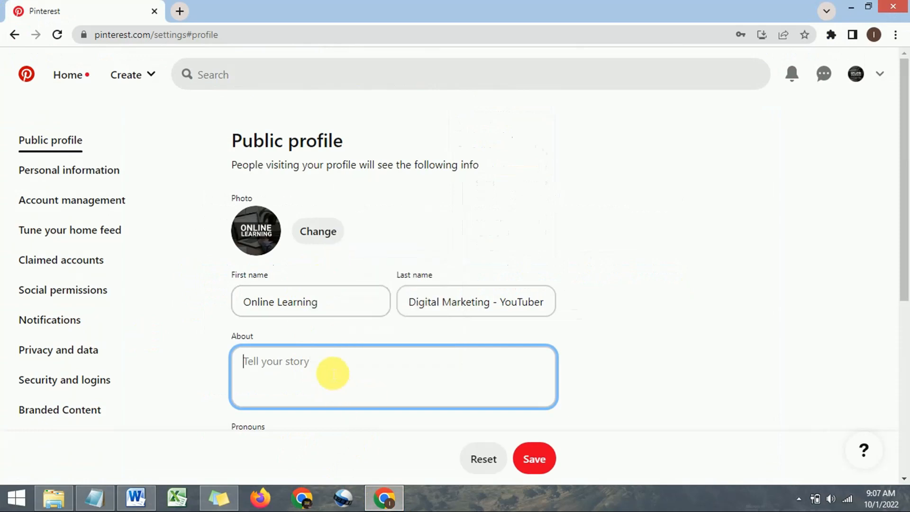
Copy the selected self-description paragraph in Word again and paste it into the Pinterest About field
click(136, 497)
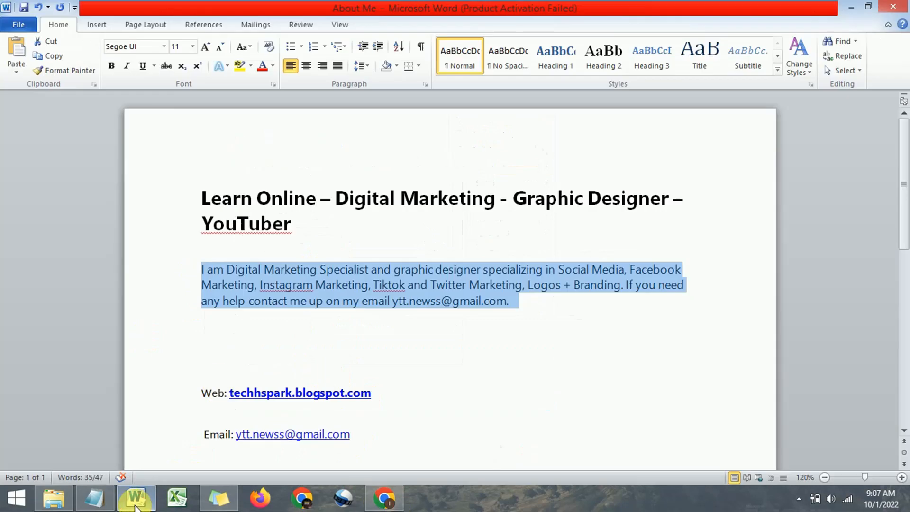
right_click(319, 291)
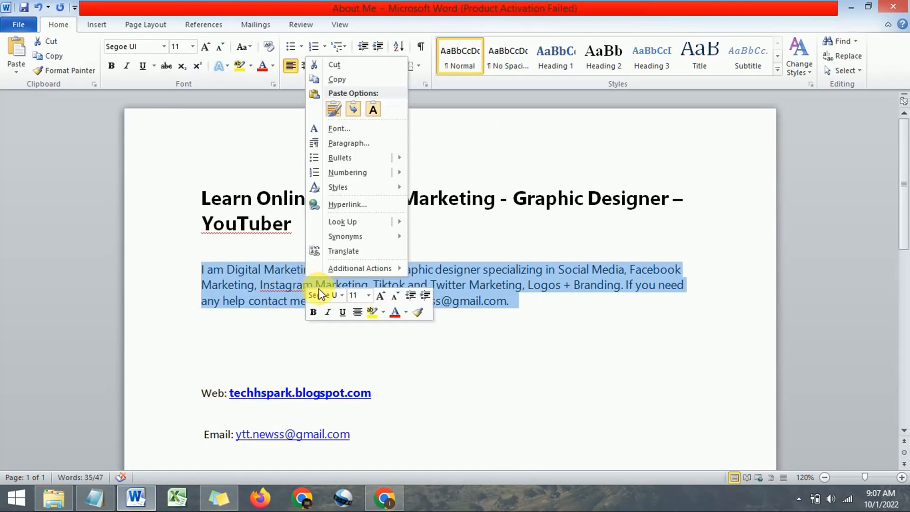
click(337, 78)
click(386, 492)
click(325, 362)
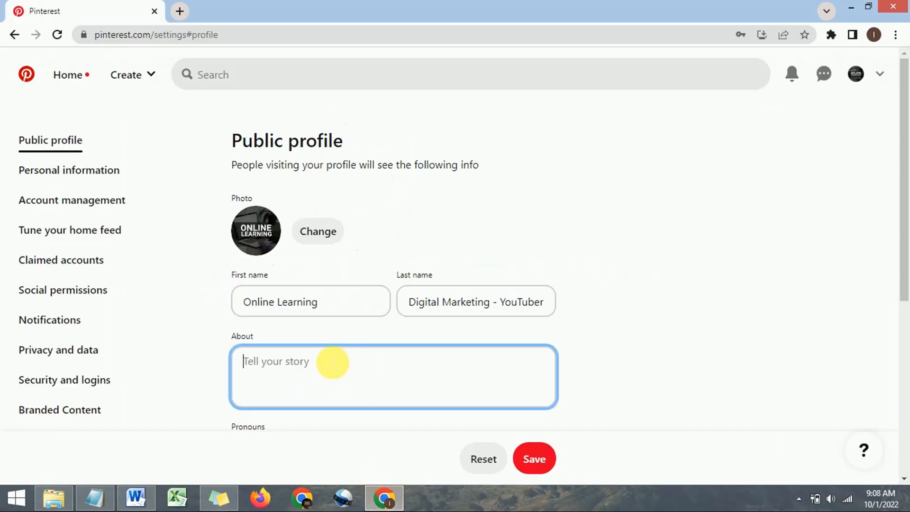
right_click(328, 357)
click(365, 255)
Set the profile's pronouns to he/him
scroll(360, 379, up, 1)
scroll(360, 379, down, 1)
scroll(208, 363, down, 3)
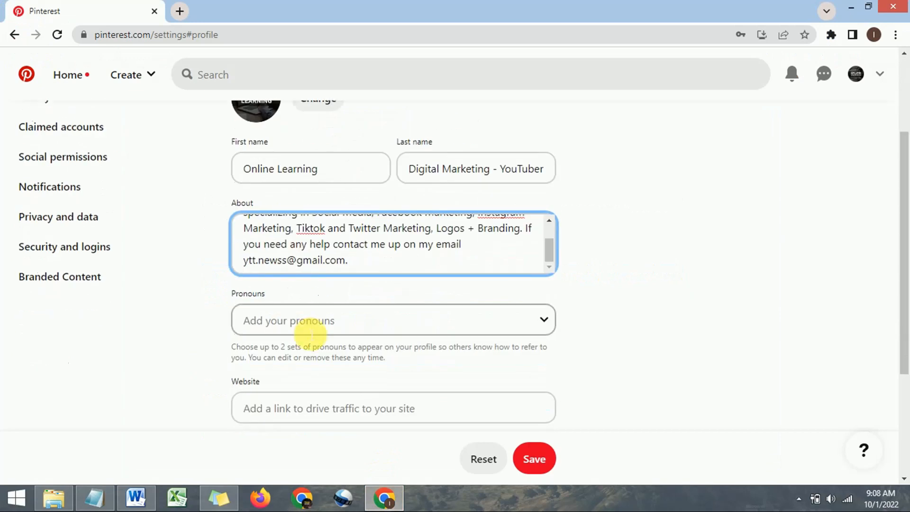
click(375, 331)
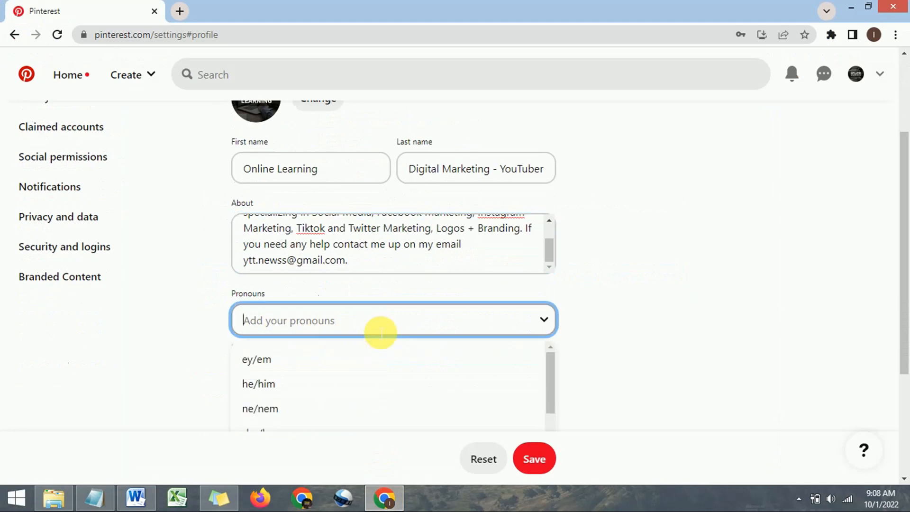
scroll(176, 337, down, 2)
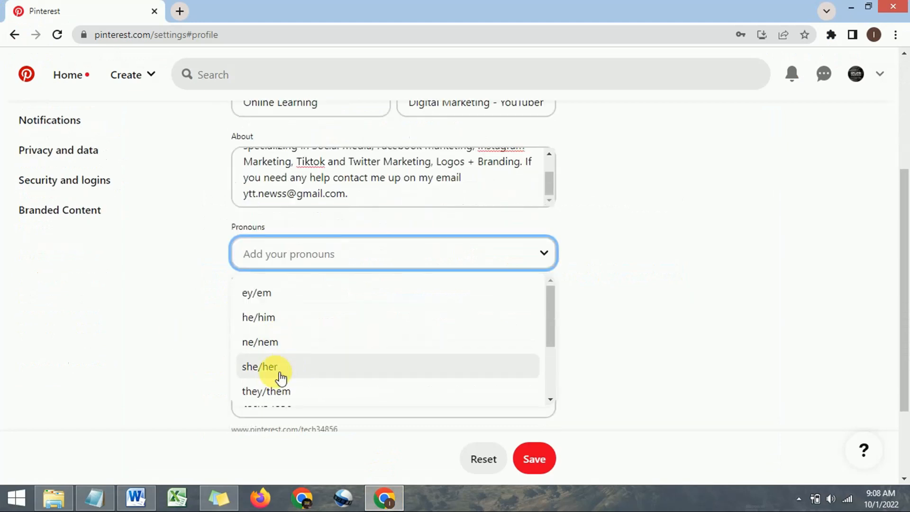
scroll(291, 368, down, 3)
scroll(281, 359, up, 3)
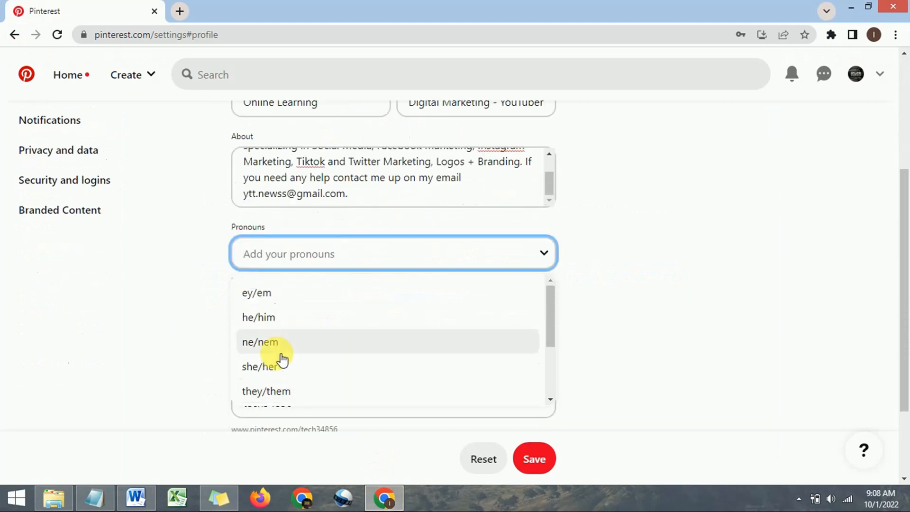
scroll(293, 341, up, 2)
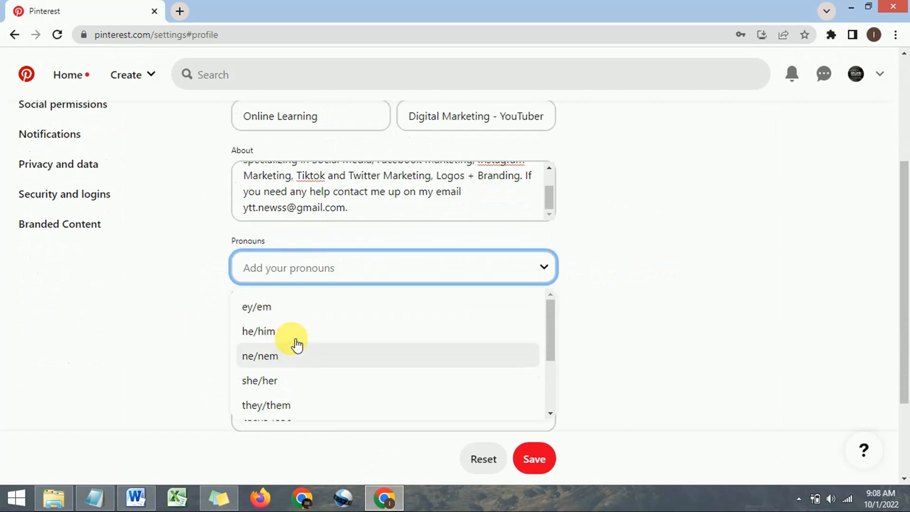
scroll(158, 336, down, 2)
scroll(159, 336, down, 2)
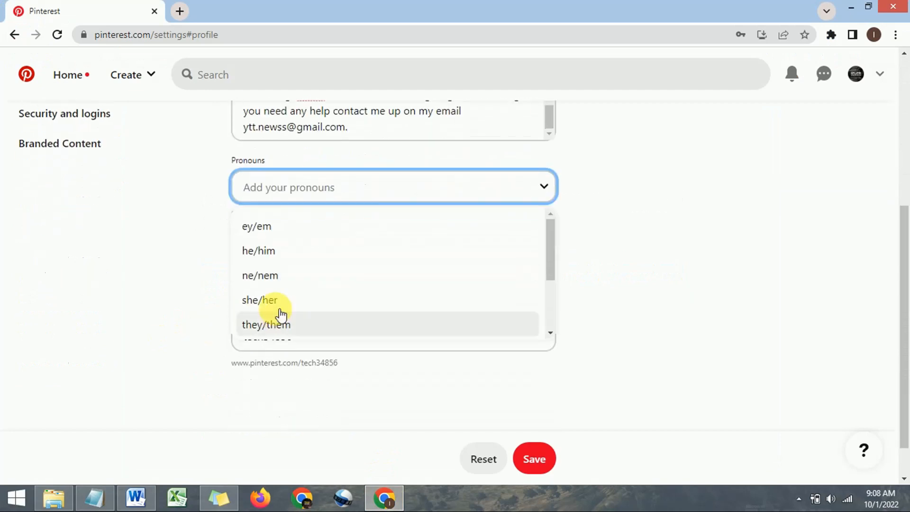
click(276, 260)
click(309, 285)
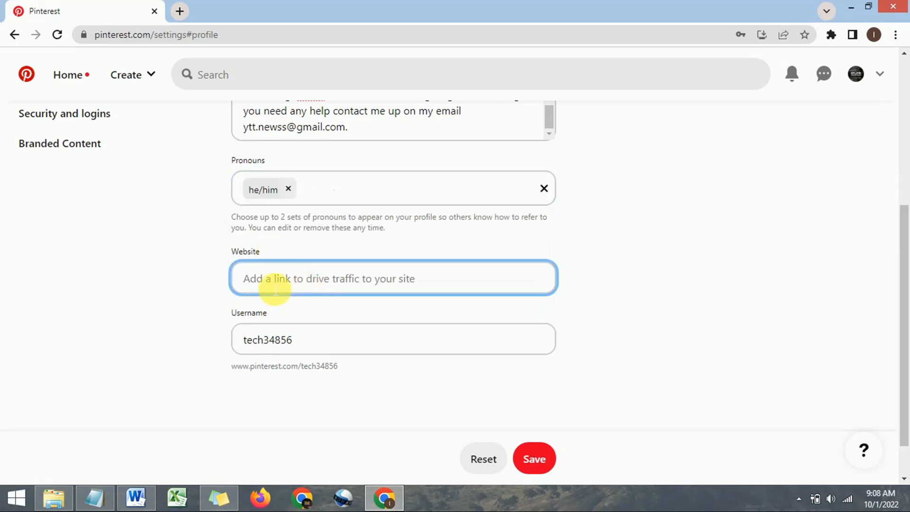
drag(230, 248, 283, 257)
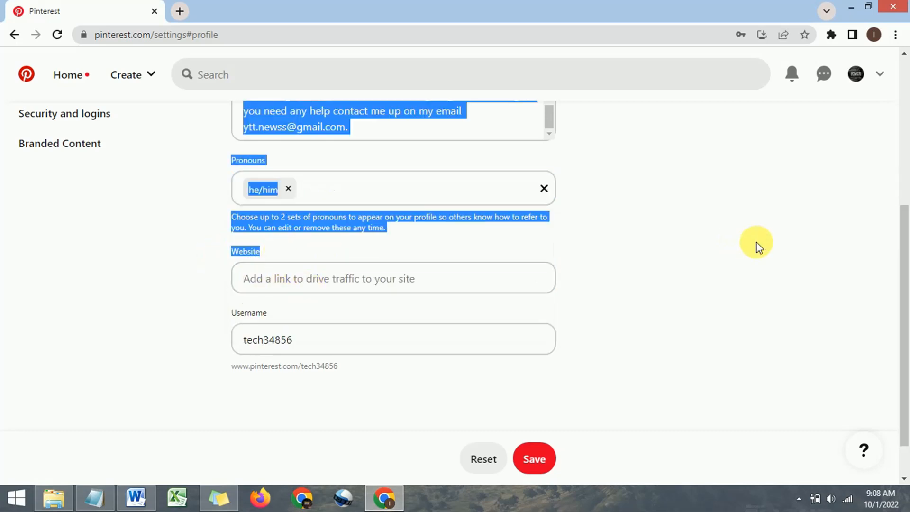
click(758, 246)
click(309, 283)
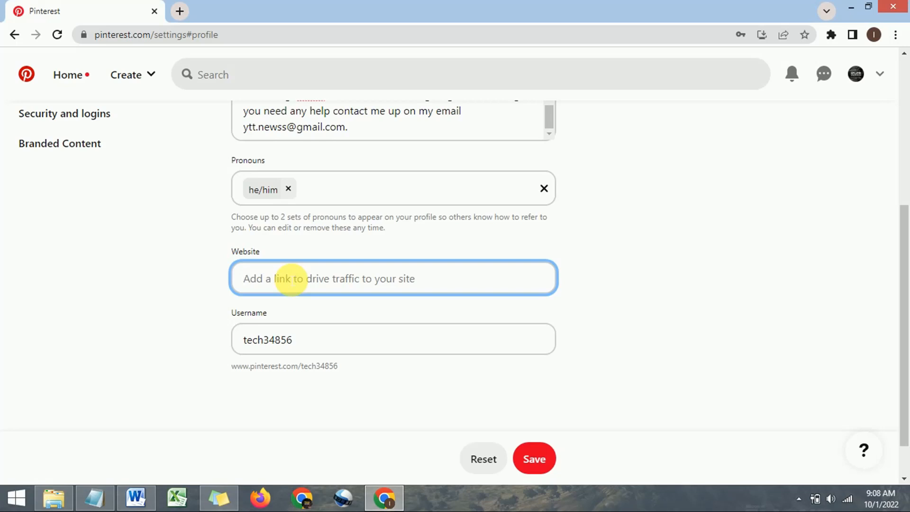
scroll(301, 240, up, 1)
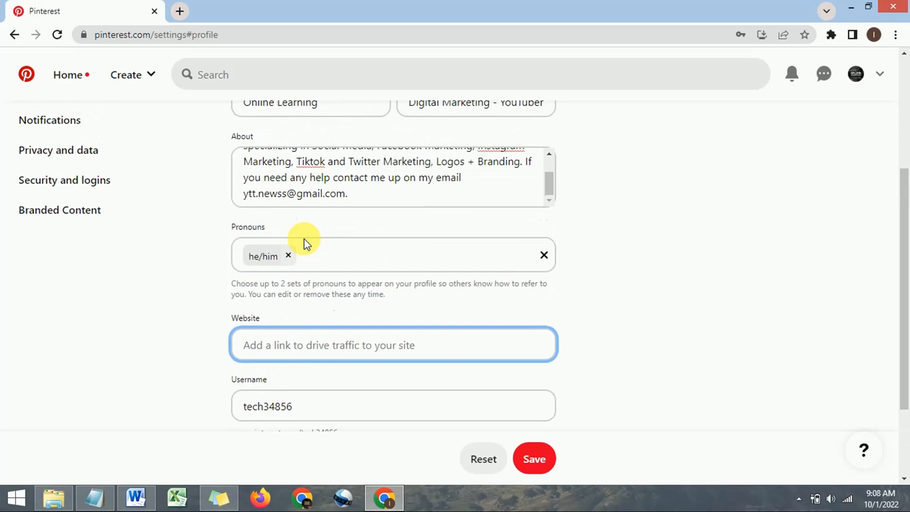
scroll(353, 187, up, 1)
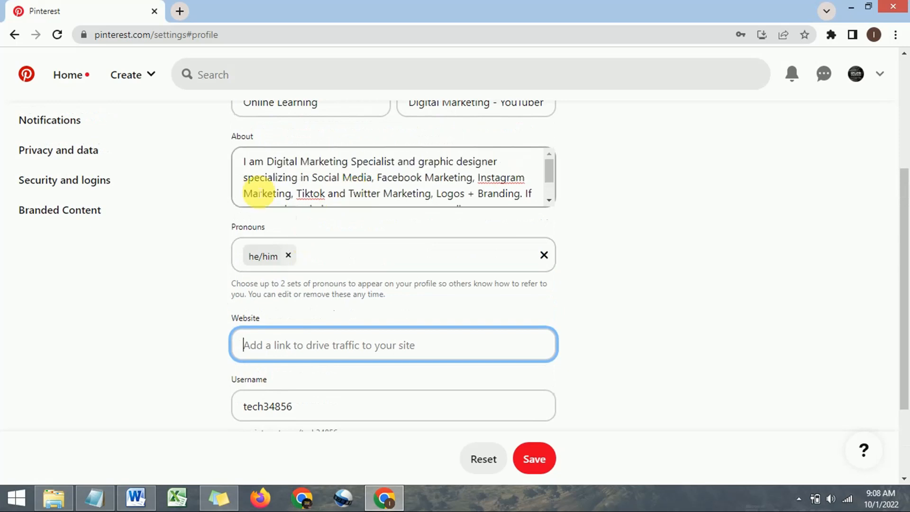
scroll(297, 178, down, 1)
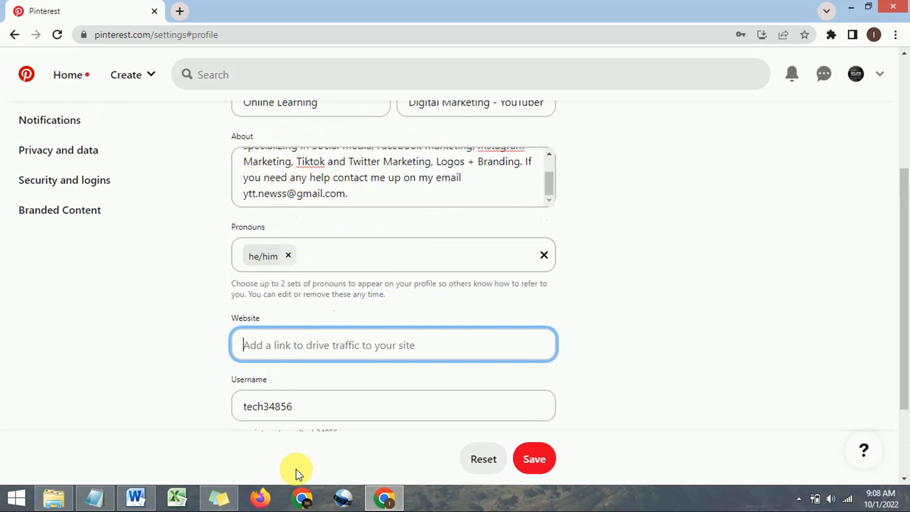
click(135, 498)
drag(386, 398, 232, 405)
key(ctrl+c)
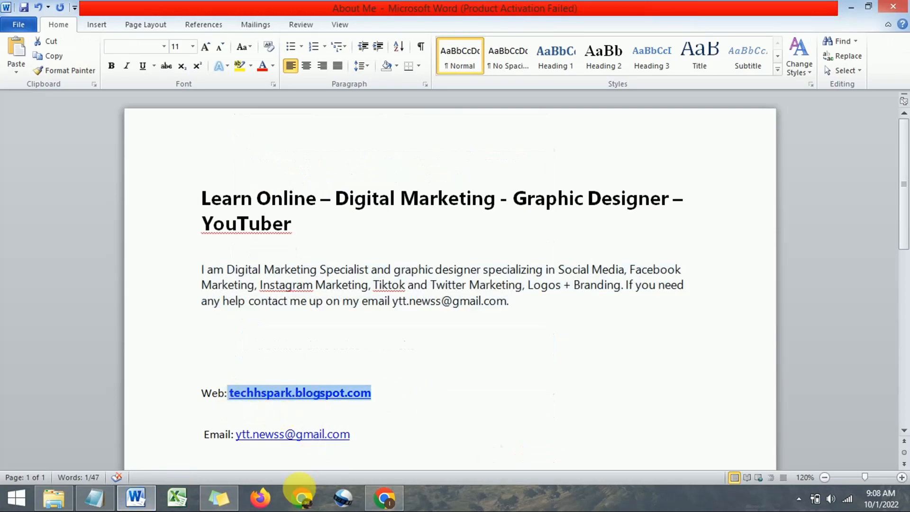
click(385, 497)
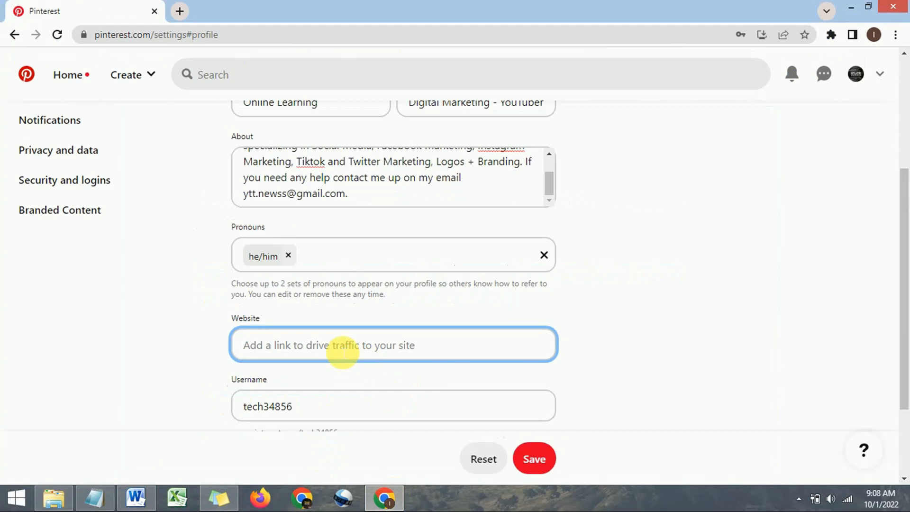
key(ctrl+v)
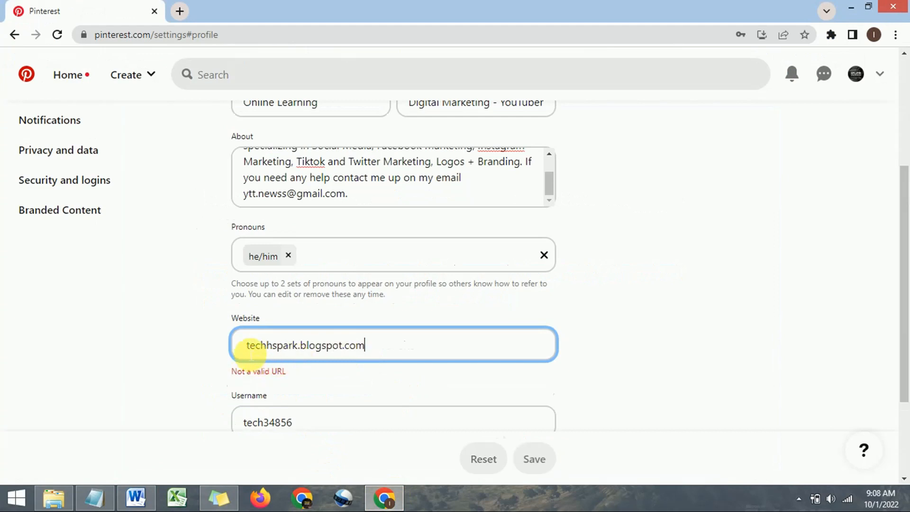
text(www.)
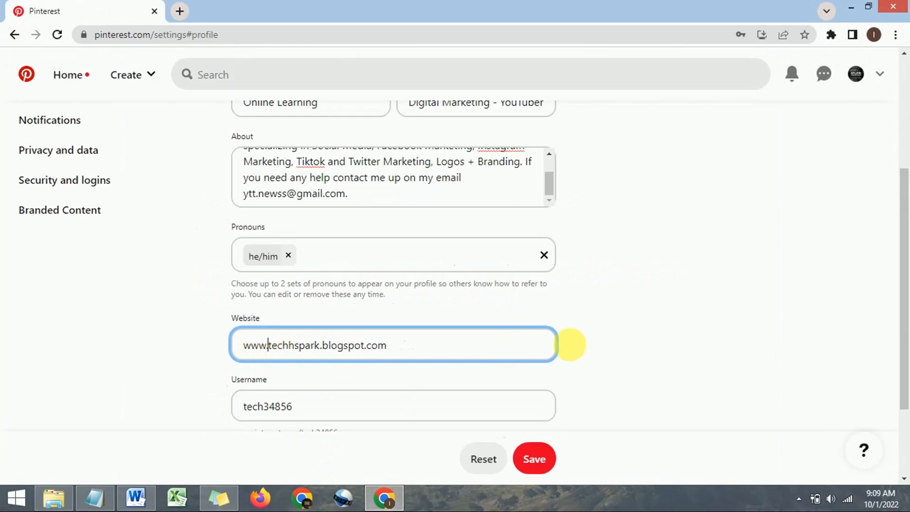
click(618, 331)
Change the username to onlinelearning1238 and save the public profile
scroll(337, 327, down, 2)
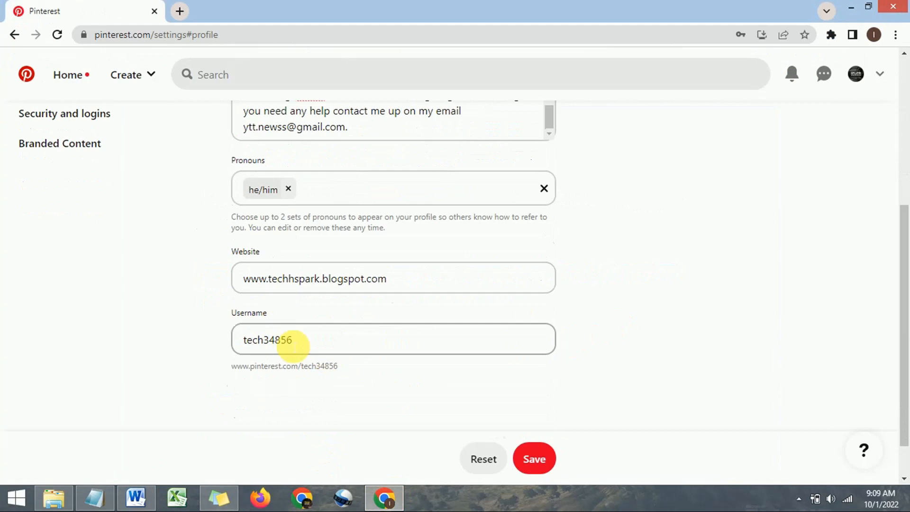
drag(293, 340, 219, 347)
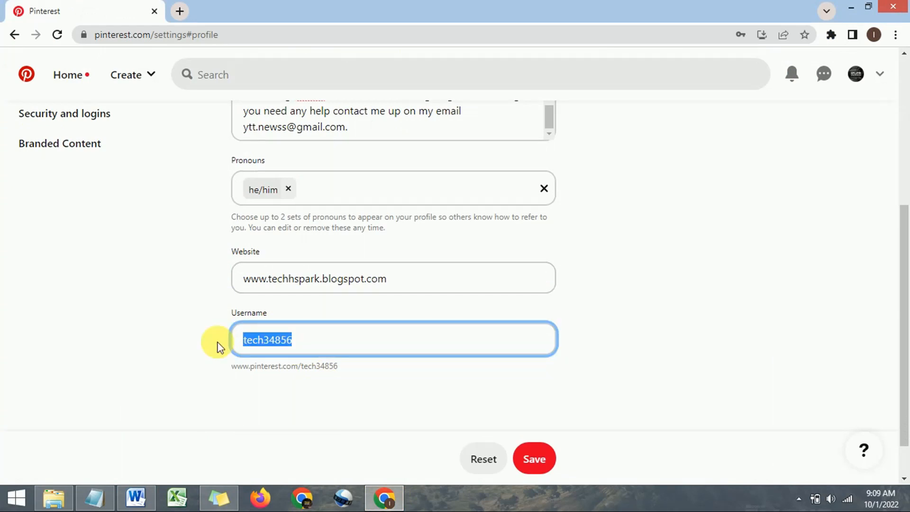
text(onlinelearning1238)
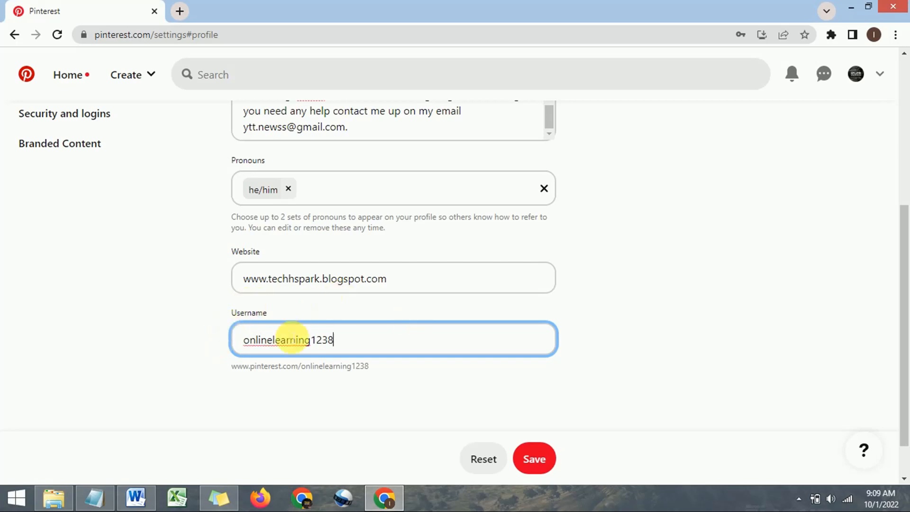
click(669, 320)
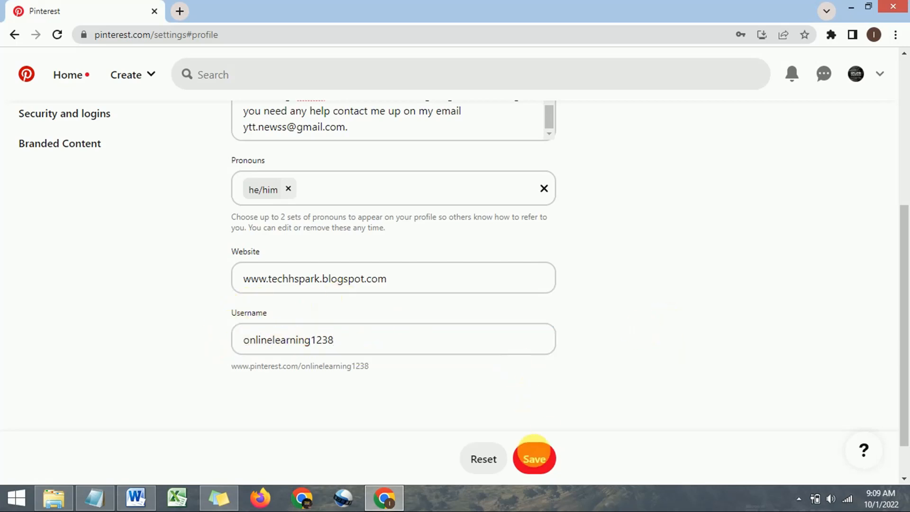
click(542, 466)
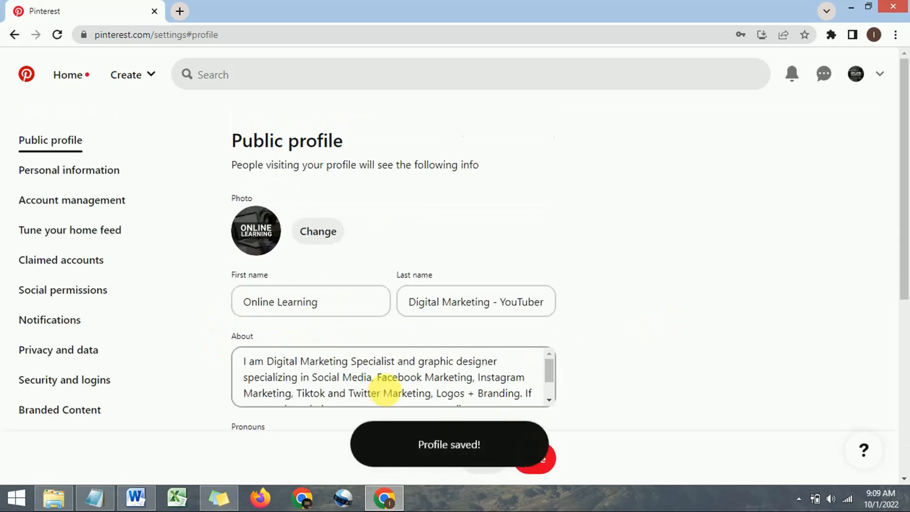
Look over the saved public profile fields and open the account's own profile page
scroll(501, 328, down, 3)
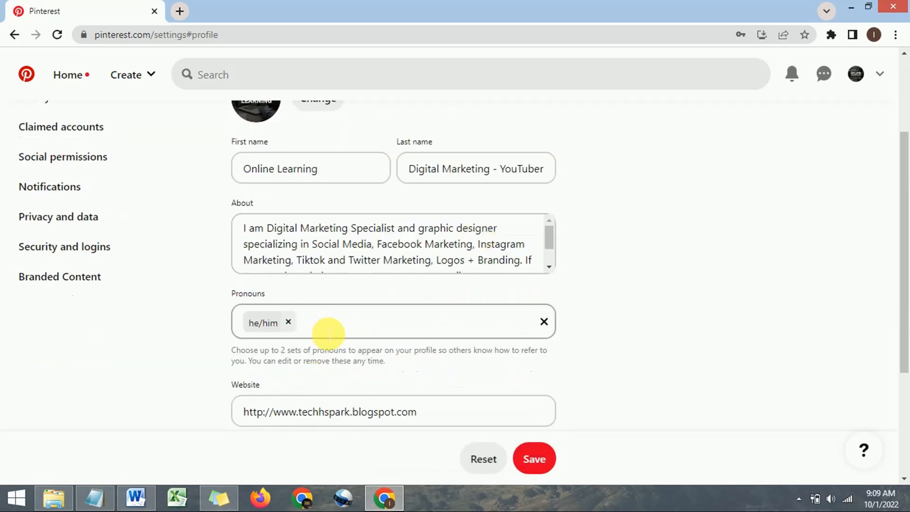
scroll(535, 284, up, 3)
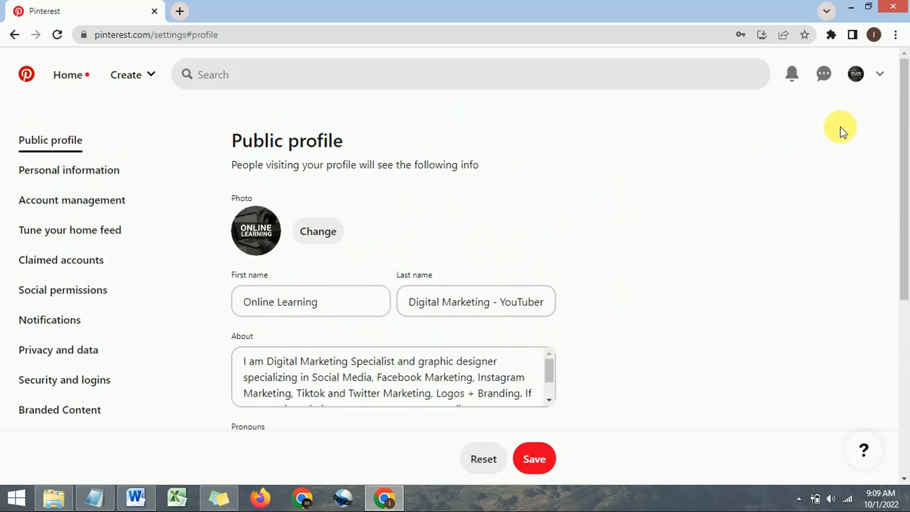
click(882, 76)
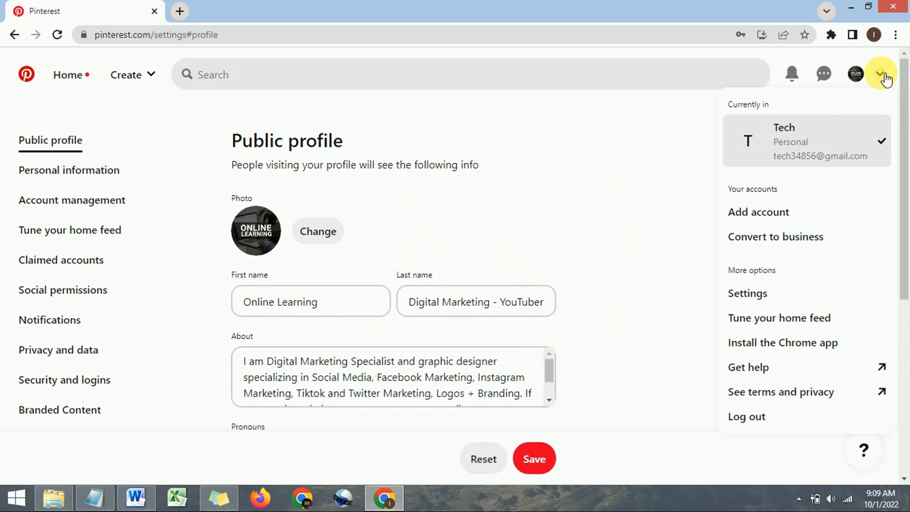
click(791, 144)
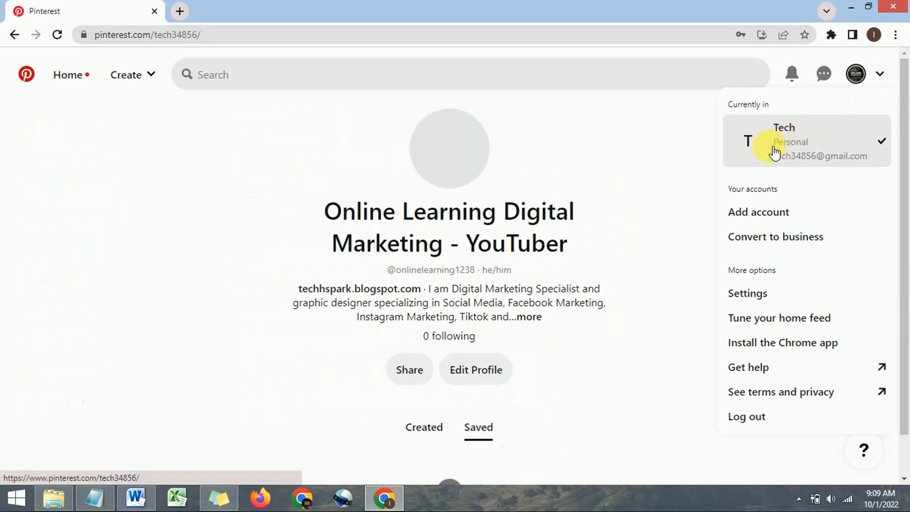
click(615, 255)
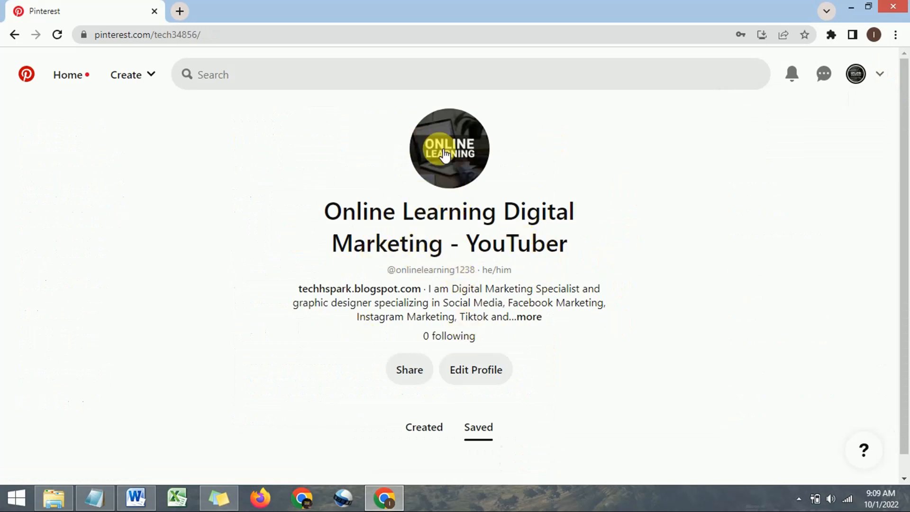
Check the display name on the profile page and read the full About description, closing it again
drag(324, 212, 578, 209)
click(591, 244)
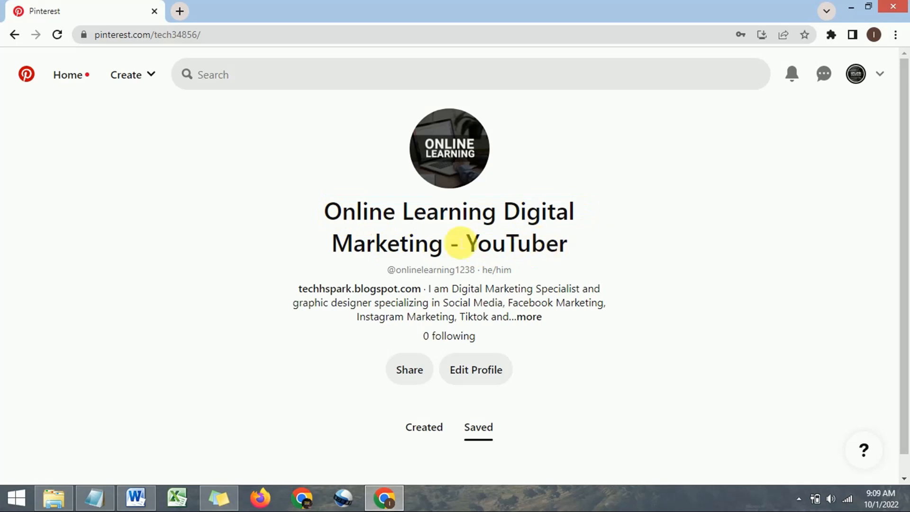
drag(477, 254, 575, 245)
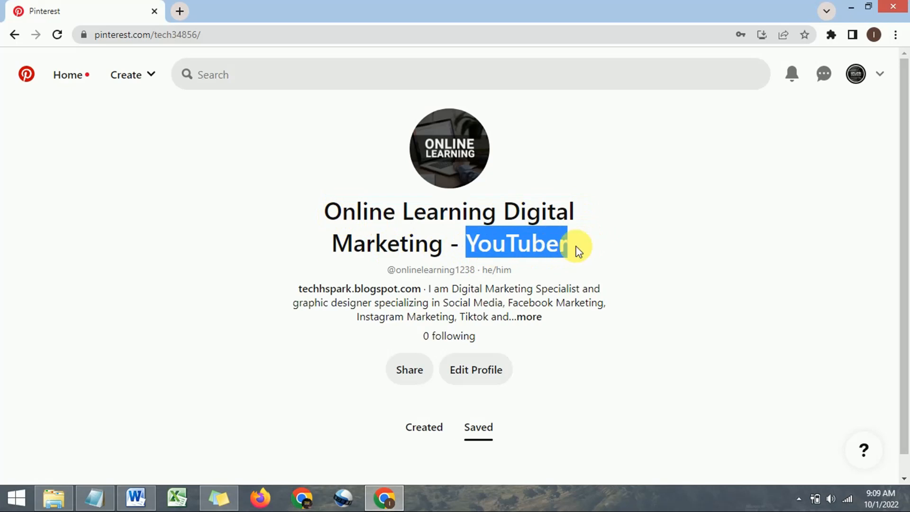
click(568, 250)
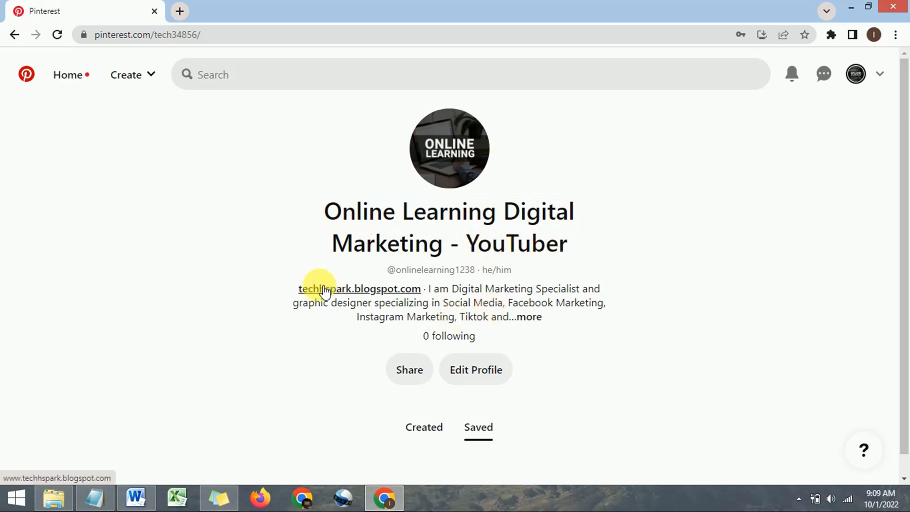
click(519, 317)
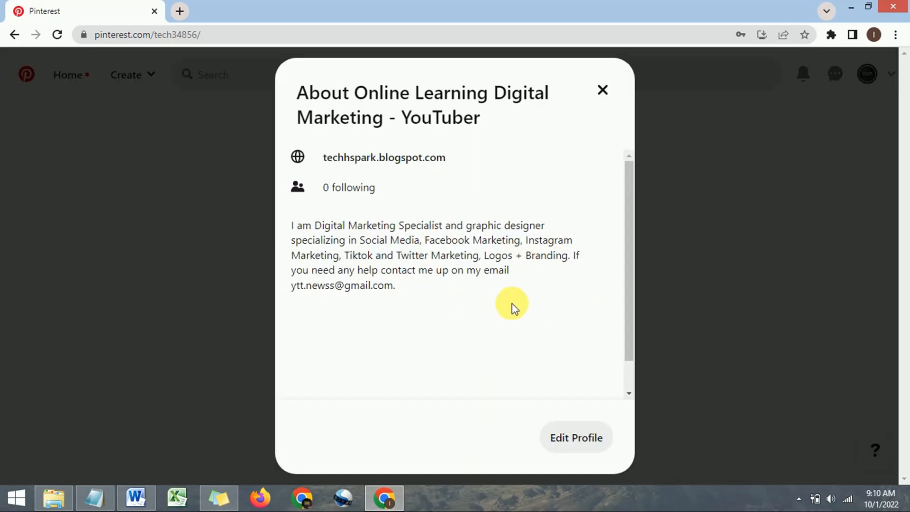
click(602, 90)
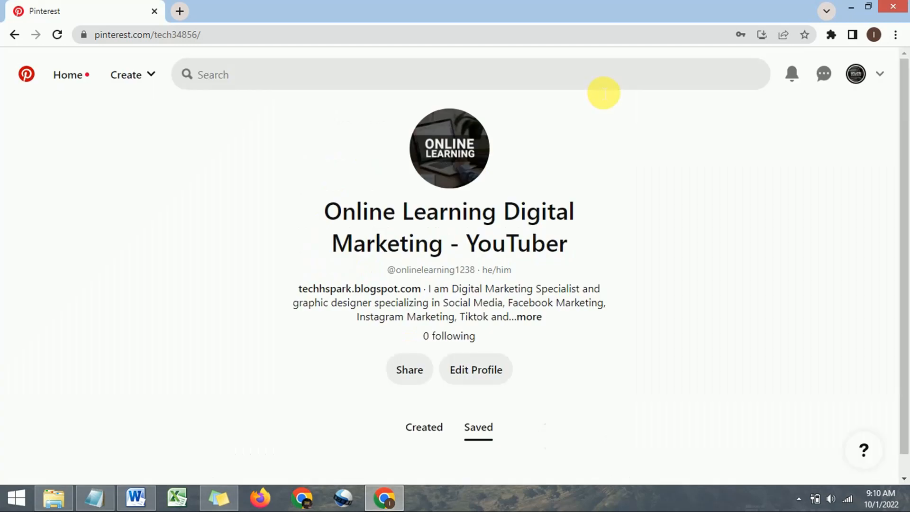
Open the profile for editing from the profile page and view the Personal information settings
click(880, 74)
click(813, 140)
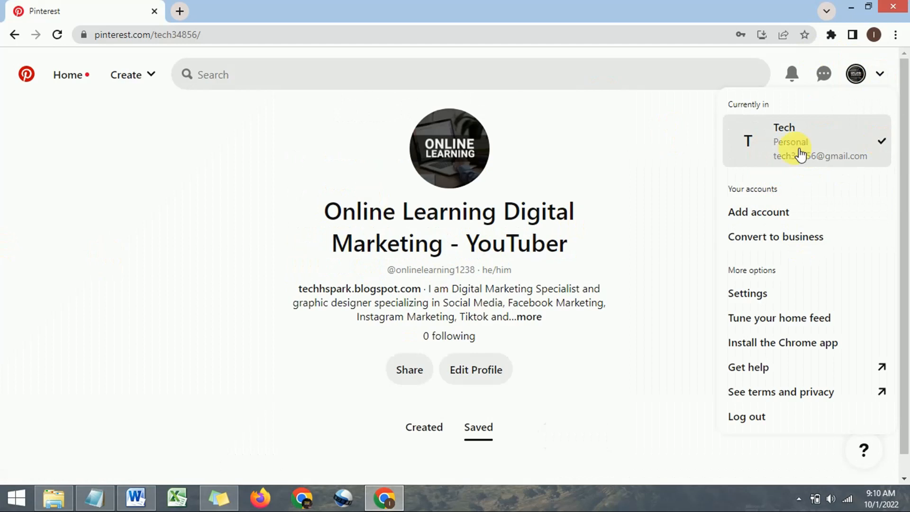
click(641, 150)
click(473, 374)
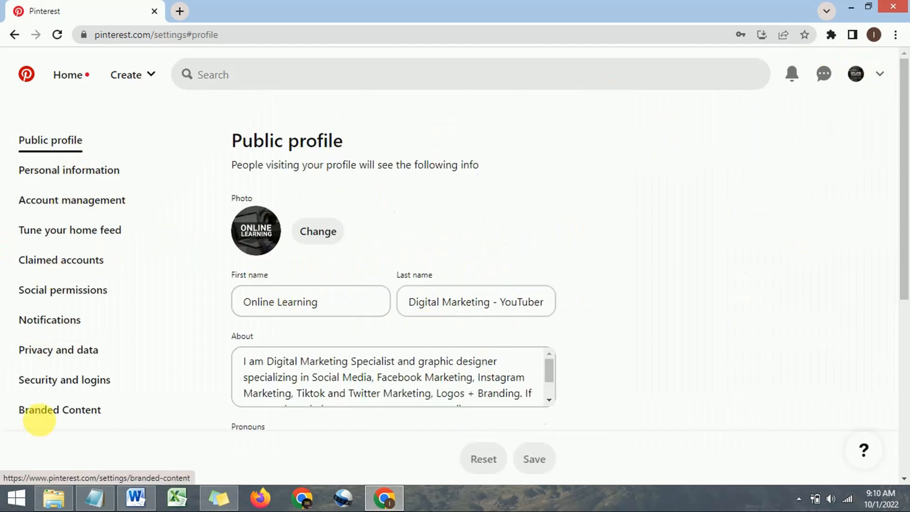
click(83, 169)
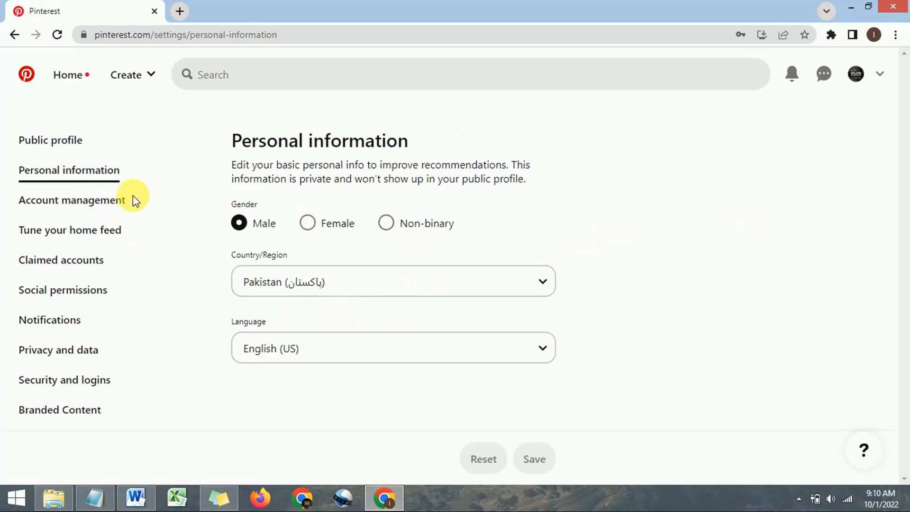
Examine the Account management settings, including the option to convert to a business account
click(94, 206)
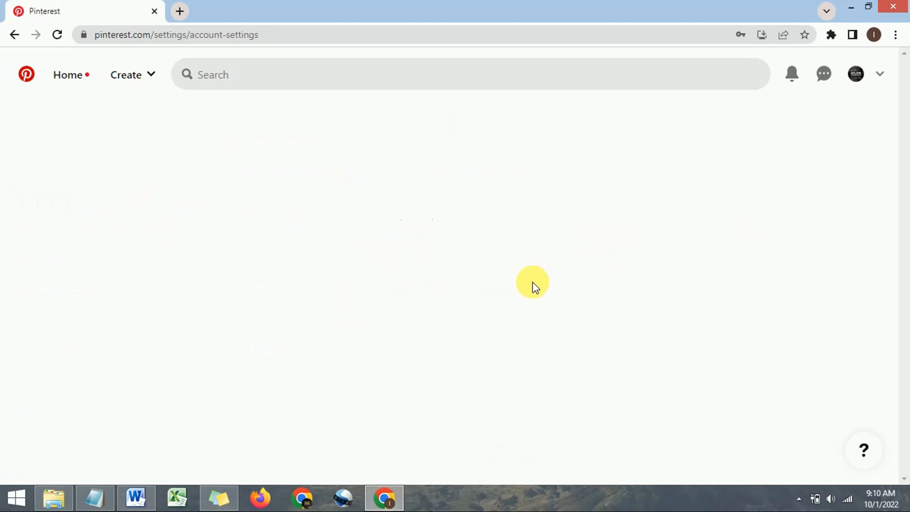
scroll(400, 289, down, 1)
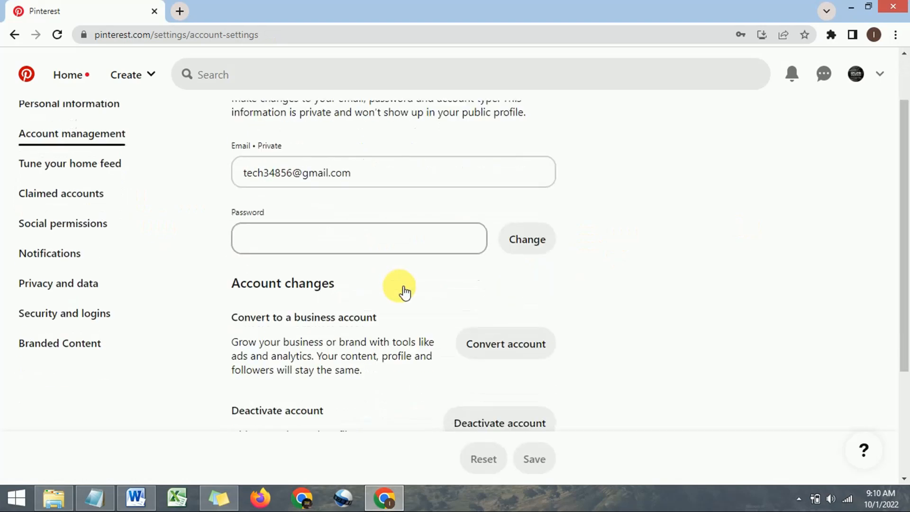
scroll(401, 289, down, 1)
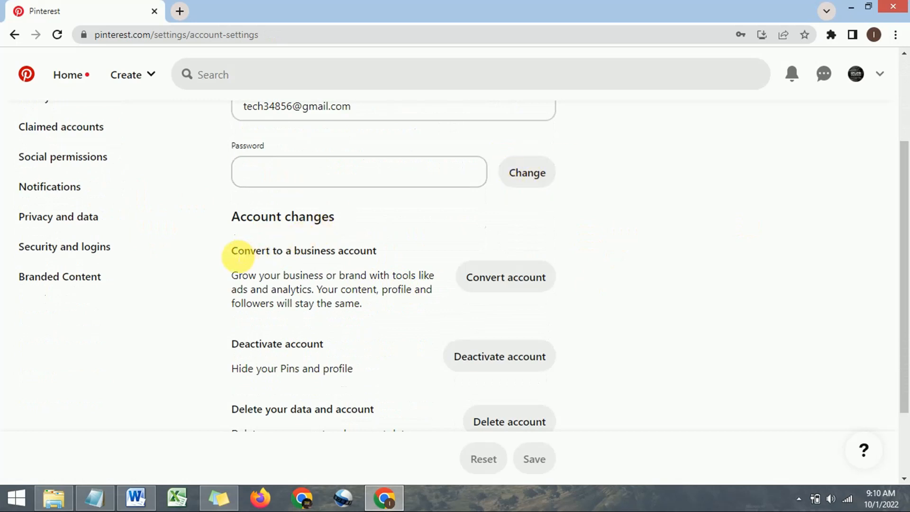
drag(233, 252, 384, 247)
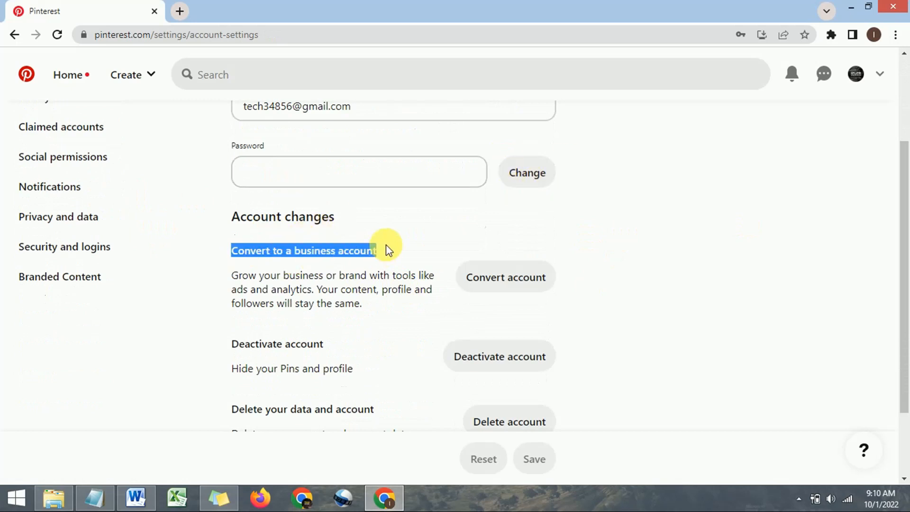
click(478, 226)
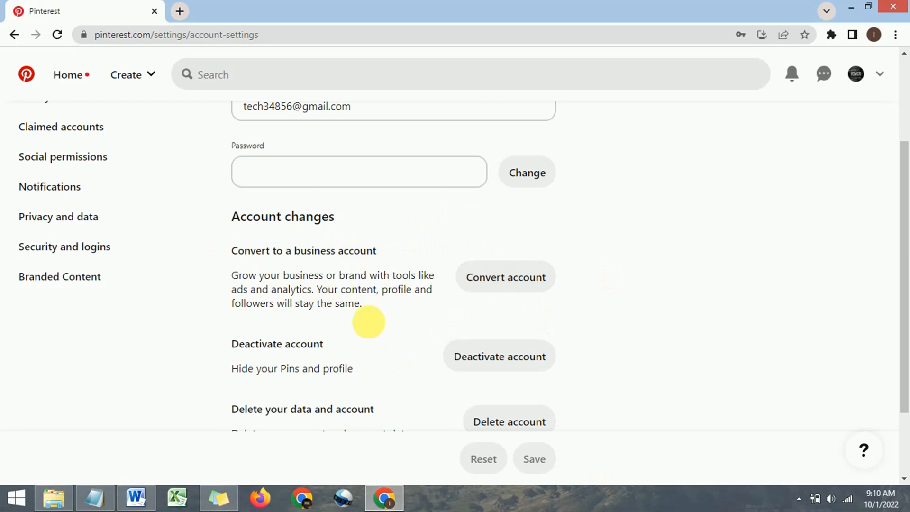
scroll(372, 294, up, 3)
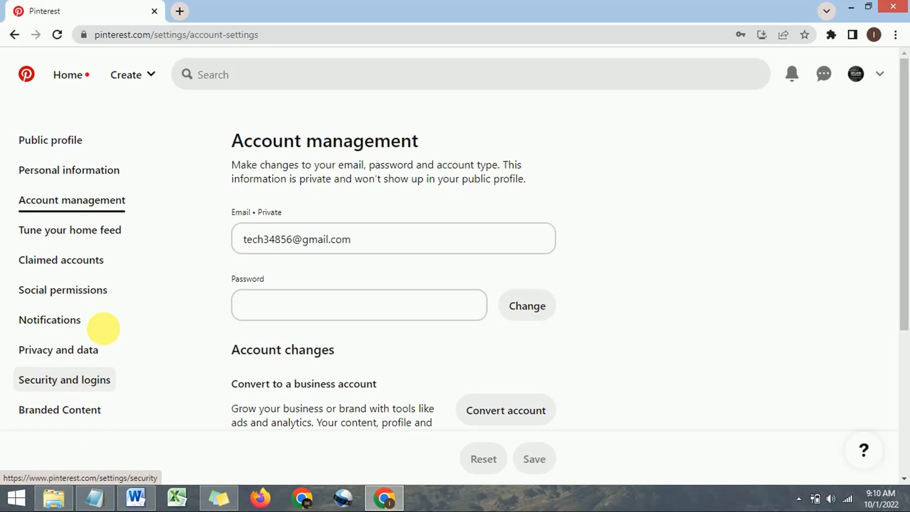
scroll(45, 251, down, 3)
scroll(75, 240, up, 3)
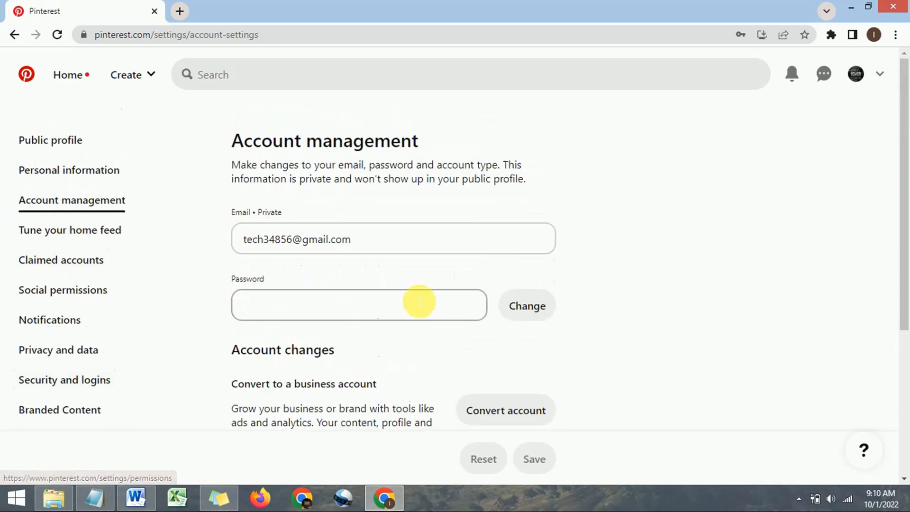
Return to the account's own profile page and look over the finished profile and its saved Pins section
click(69, 148)
click(879, 76)
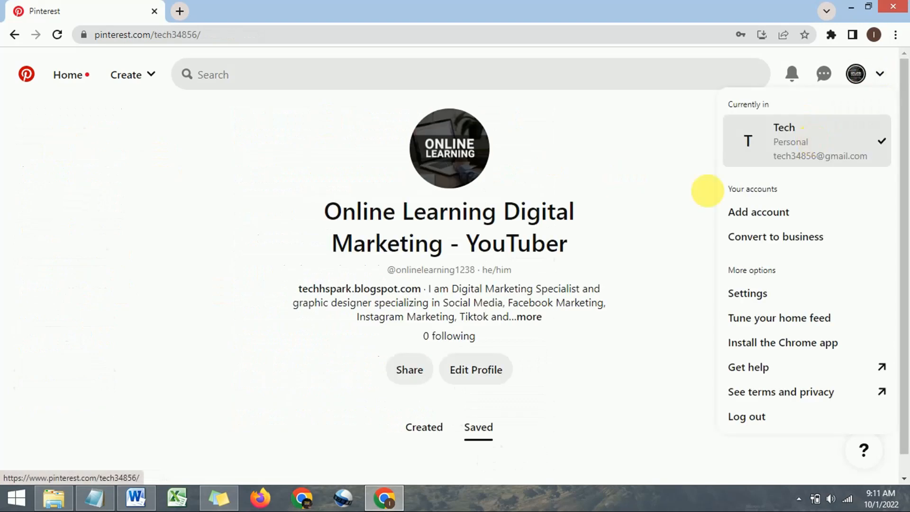
click(613, 249)
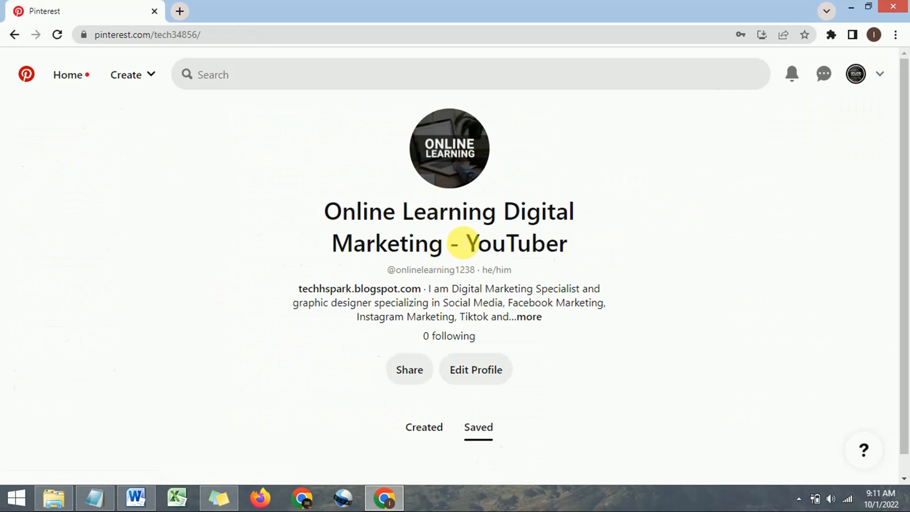
scroll(619, 244, down, 1)
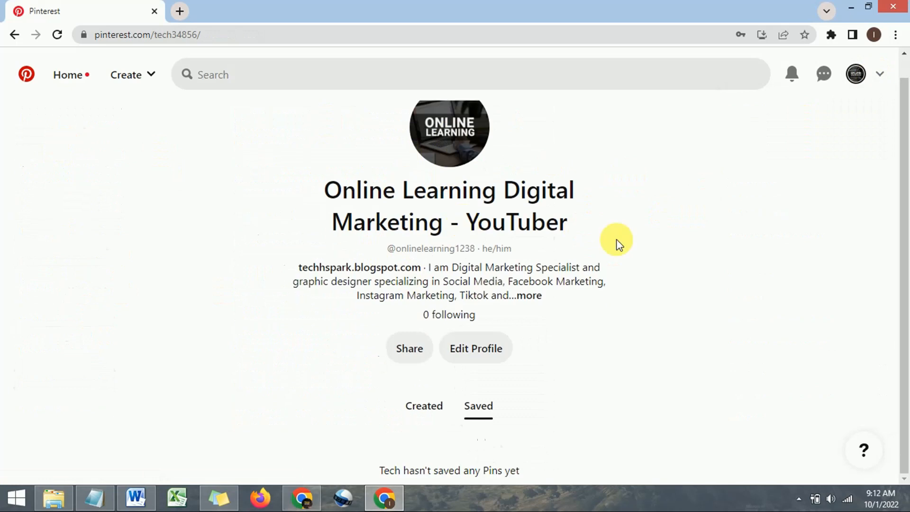
scroll(618, 244, up, 1)
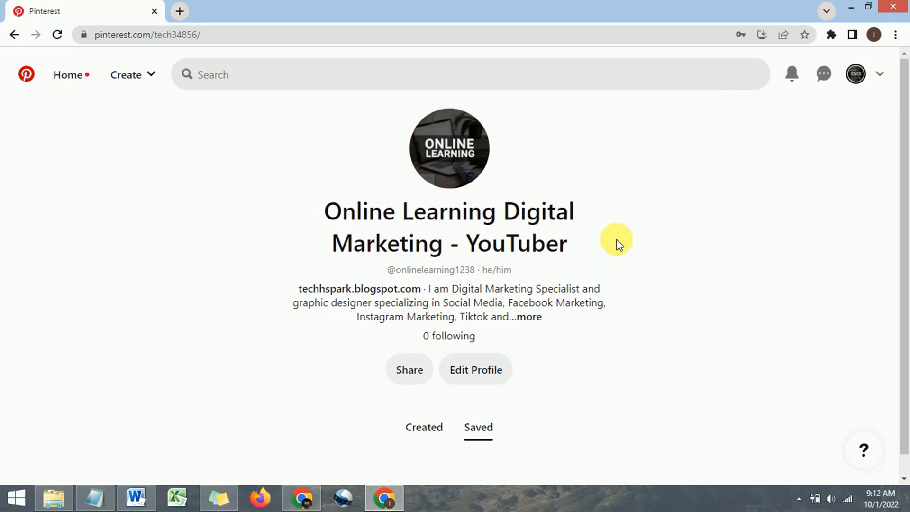